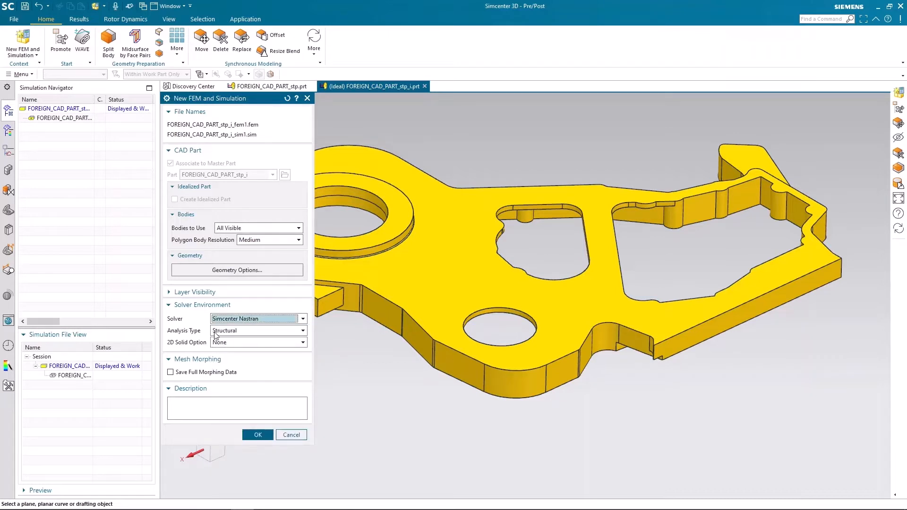
Create the FEM and simulation files with the Simcenter Nastran solver and Structural analysis type, without creating a solution.
{"action": "left_click", "coordinate": [216, 332]}
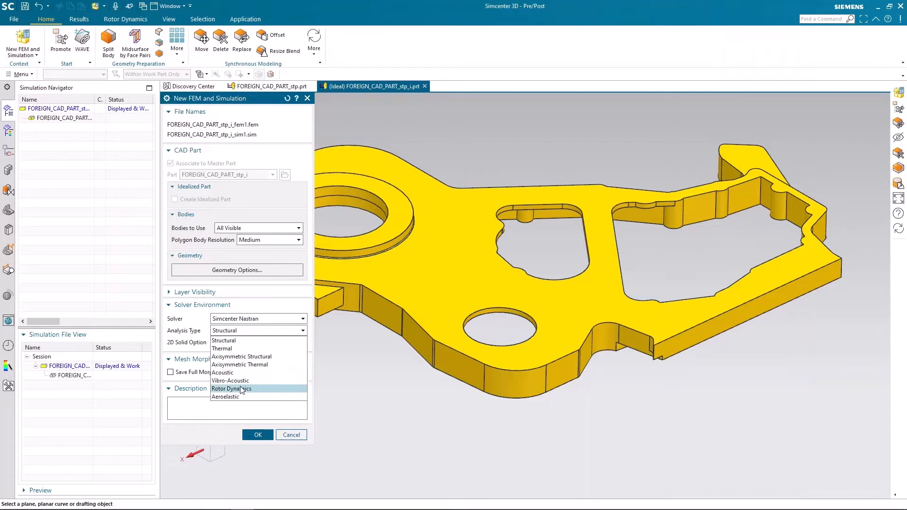
{"action": "left_click", "coordinate": [246, 341]}
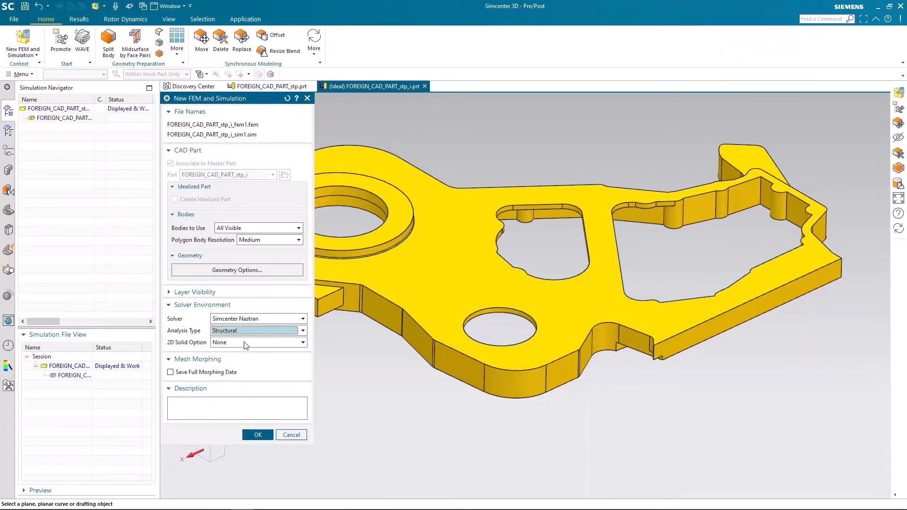
{"action": "left_click", "coordinate": [265, 434]}
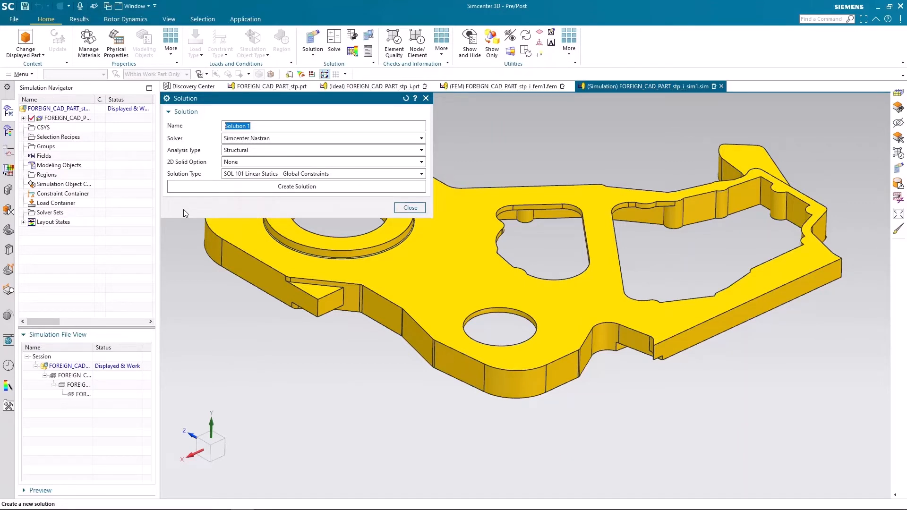
{"action": "left_click", "coordinate": [409, 208]}
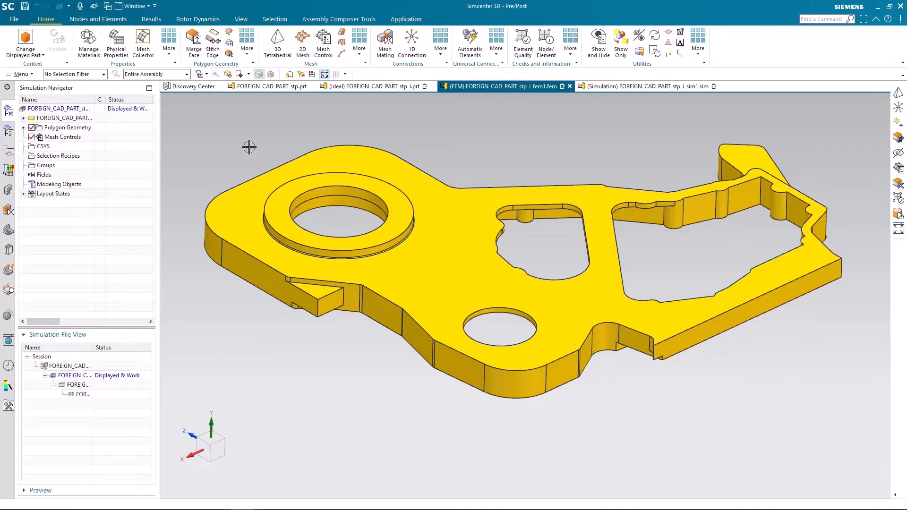
Set up a CTETRA(10) 3D tetrahedral mesh on the whole part with the automatically calculated 14.6 mm element size.
{"action": "left_click", "coordinate": [277, 42]}
{"action": "scroll", "coordinate": [857, 265], "scroll_direction": "down", "scroll_amount": 2}
{"action": "scroll", "coordinate": [835, 207], "scroll_direction": "up", "scroll_amount": 1}
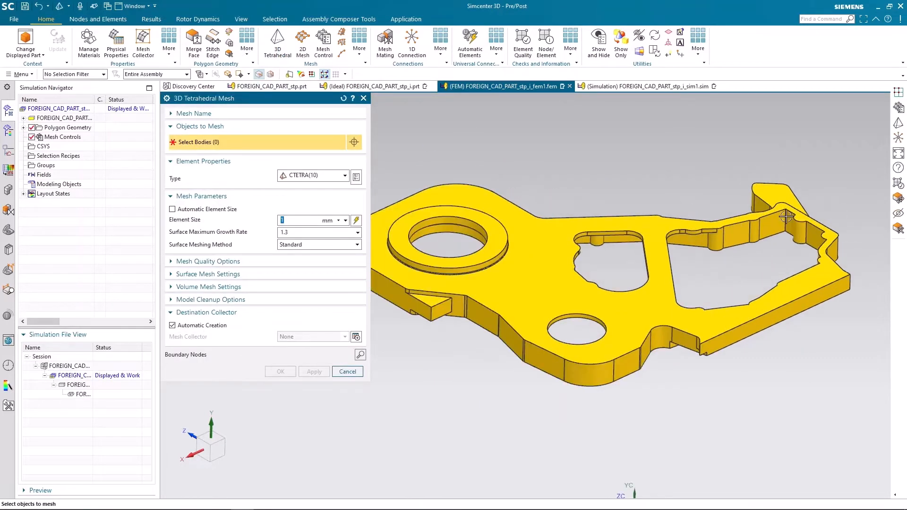
{"action": "left_click", "coordinate": [507, 283]}
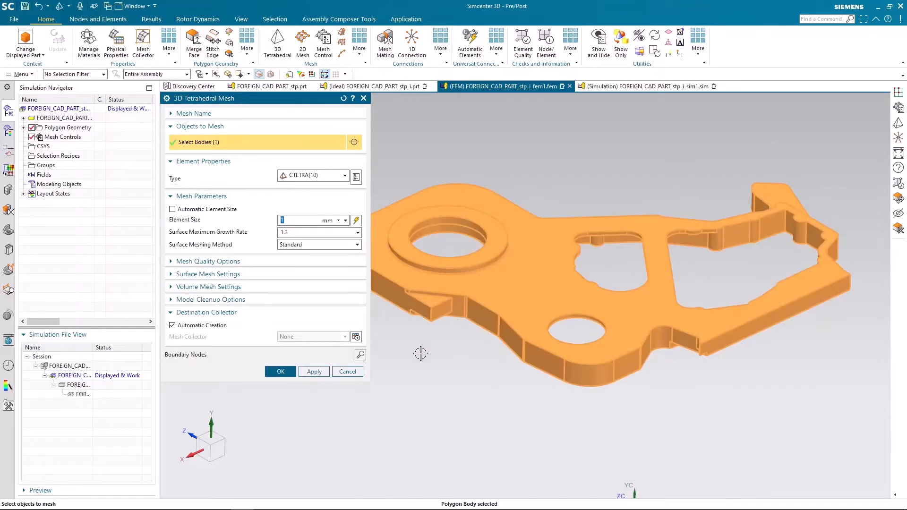
{"action": "left_click", "coordinate": [356, 221]}
Review the mesh quality, surface and volume settings, reduce the small feature tolerance to 6.8% of element size, and generate the mesh.
{"action": "left_click", "coordinate": [213, 261]}
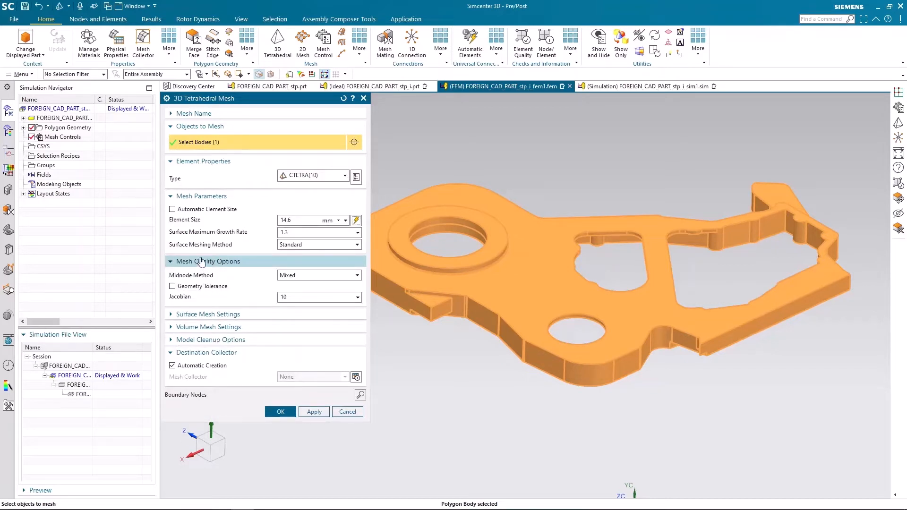
{"action": "left_click", "coordinate": [246, 316]}
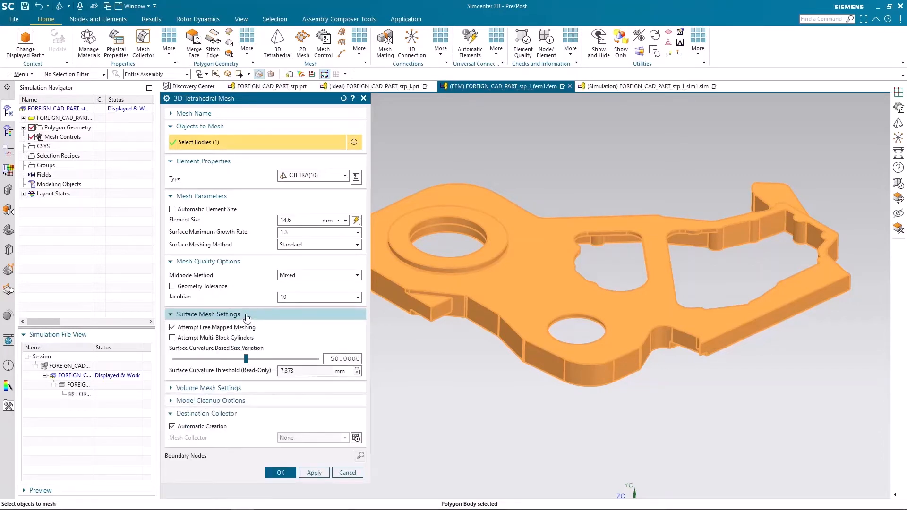
{"action": "left_click", "coordinate": [232, 389]}
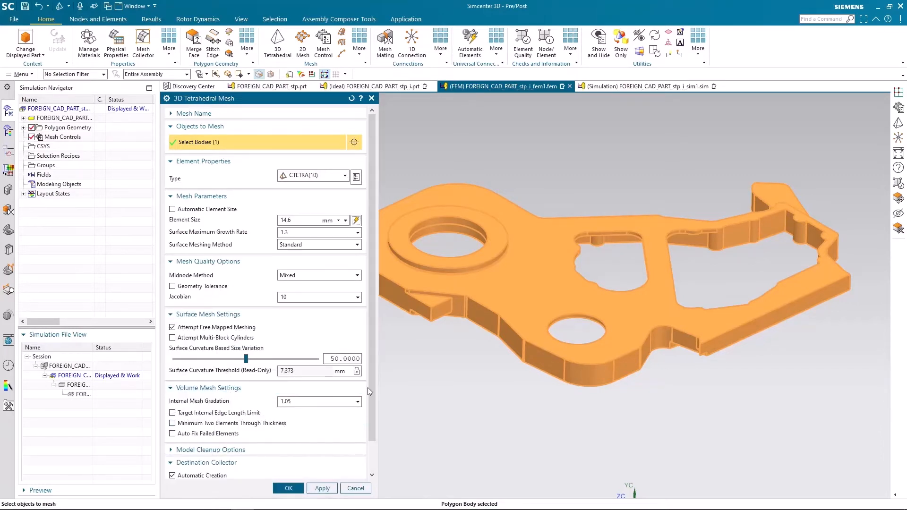
{"action": "left_click_drag", "start_coordinate": [373, 398], "coordinate": [367, 452]}
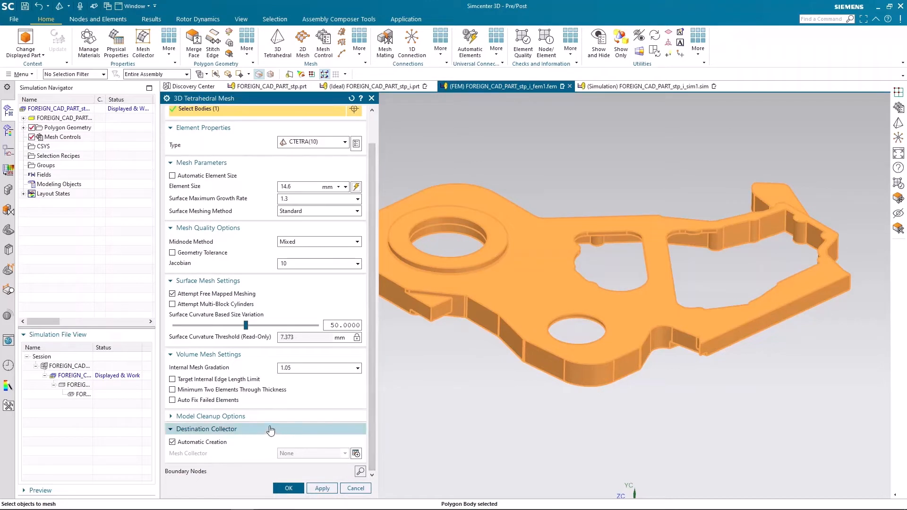
{"action": "left_click", "coordinate": [321, 418]}
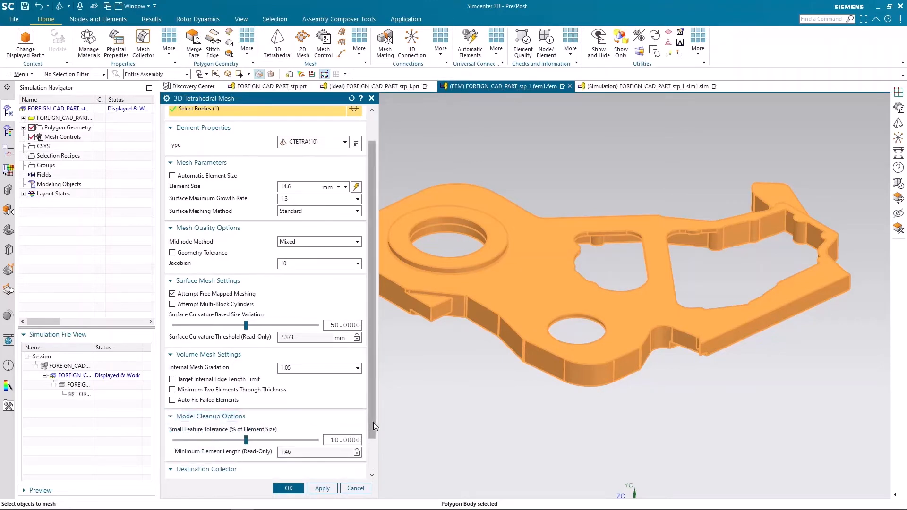
{"action": "left_click_drag", "start_coordinate": [373, 422], "coordinate": [370, 479]}
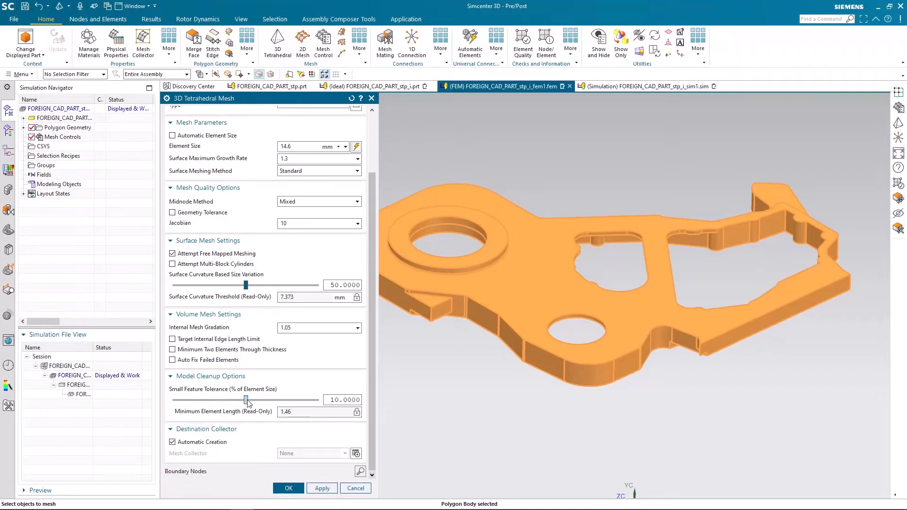
{"action": "left_click_drag", "start_coordinate": [247, 401], "coordinate": [224, 403]}
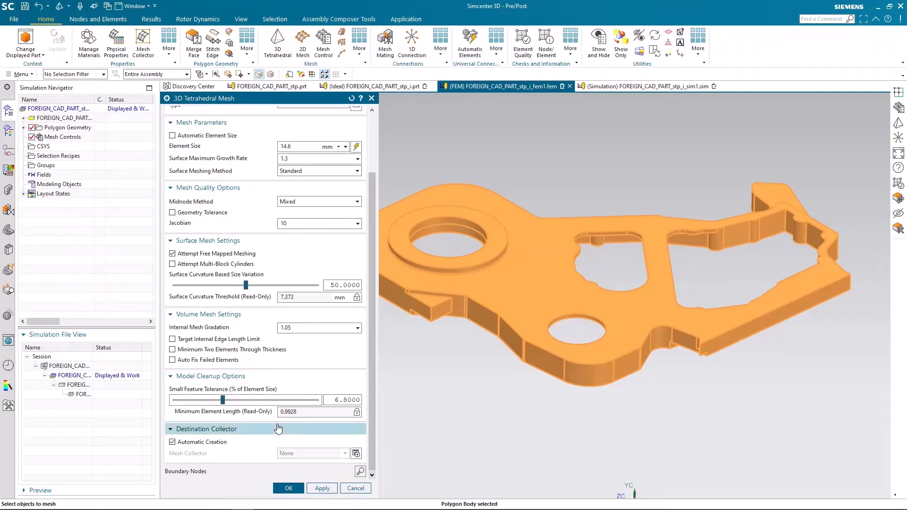
{"action": "left_click", "coordinate": [322, 488]}
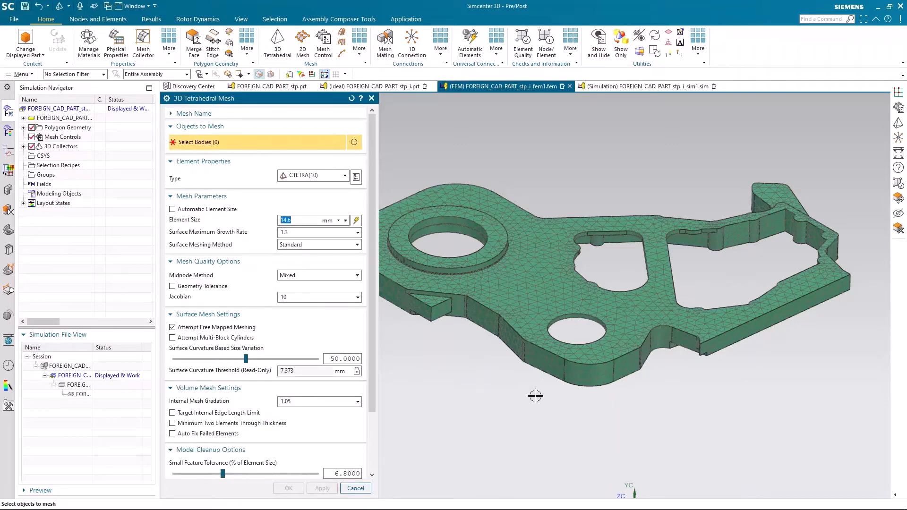
Regenerate the part's existing tetrahedral mesh with an element size of 10 mm.
{"action": "middle_click_drag", "start_coordinate": [587, 298], "coordinate": [553, 397]}
{"action": "scroll", "coordinate": [600, 371], "scroll_direction": "down", "scroll_amount": 5}
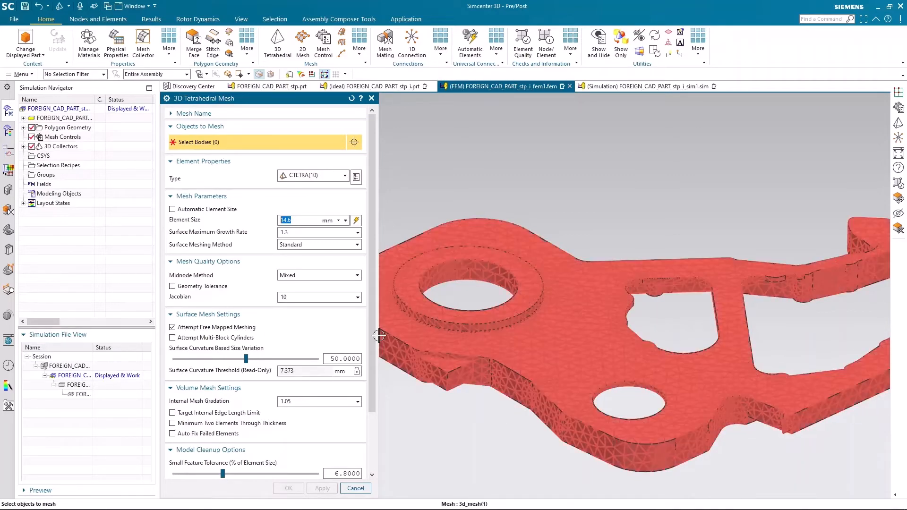
{"action": "left_click", "coordinate": [489, 355]}
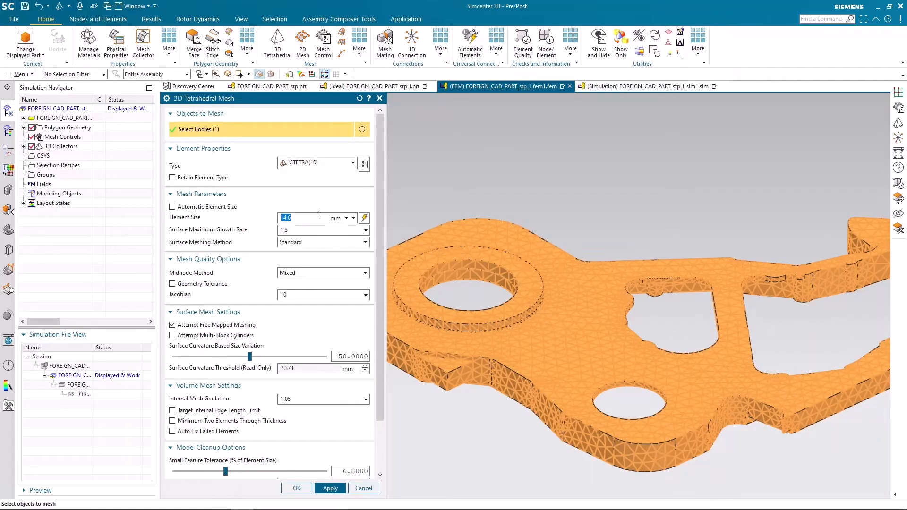
{"action": "type", "text": "10"}
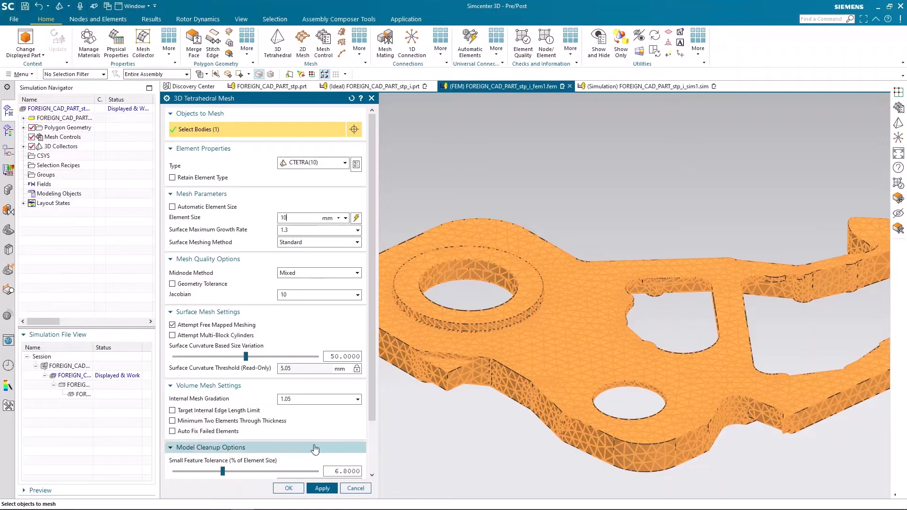
{"action": "left_click", "coordinate": [319, 488]}
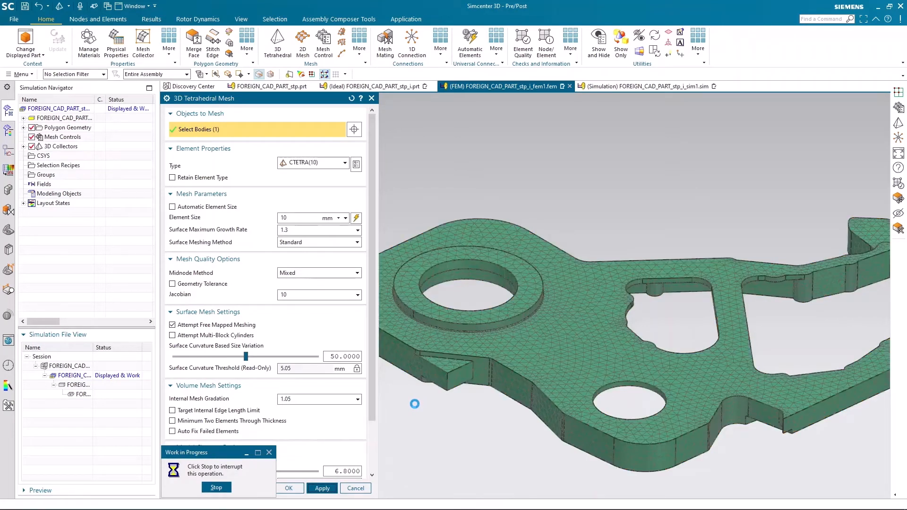
Inspect the thin rim on the part's underside and remesh the part with Minimum Two Elements Through Thickness enabled.
{"action": "scroll", "coordinate": [398, 400], "scroll_direction": "down", "scroll_amount": 1}
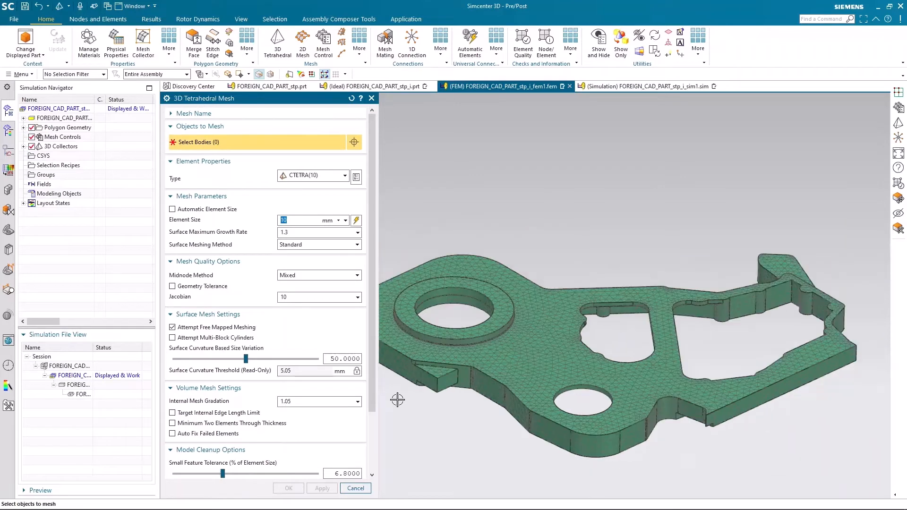
{"action": "scroll", "coordinate": [546, 461], "scroll_direction": "up", "scroll_amount": 1}
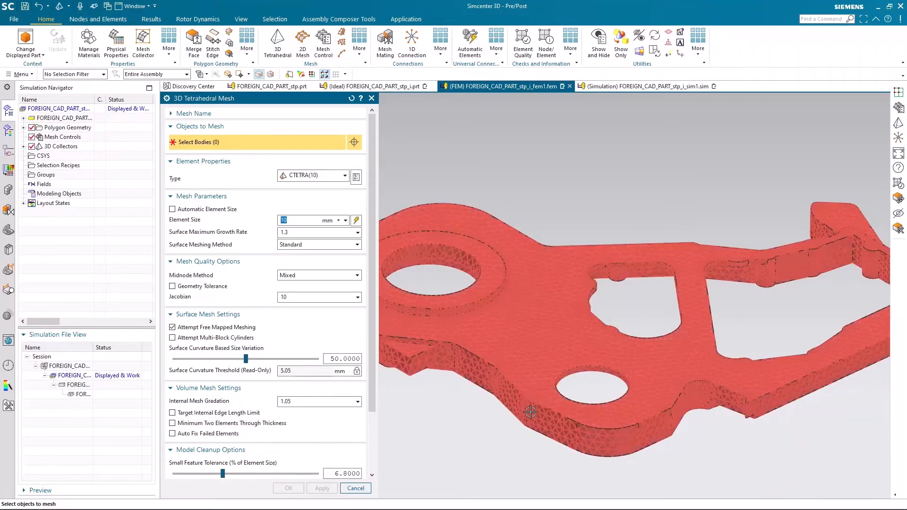
{"action": "mouse_move", "coordinate": [513, 431]}
{"action": "middle_mouse_down"}
{"action": "mouse_move", "coordinate": [514, 363]}
{"action": "mouse_move", "coordinate": [526, 364]}
{"action": "middle_mouse_up"}
{"action": "scroll", "coordinate": [595, 376], "scroll_direction": "up", "scroll_amount": 3}
{"action": "scroll", "coordinate": [596, 376], "scroll_direction": "up", "scroll_amount": 5}
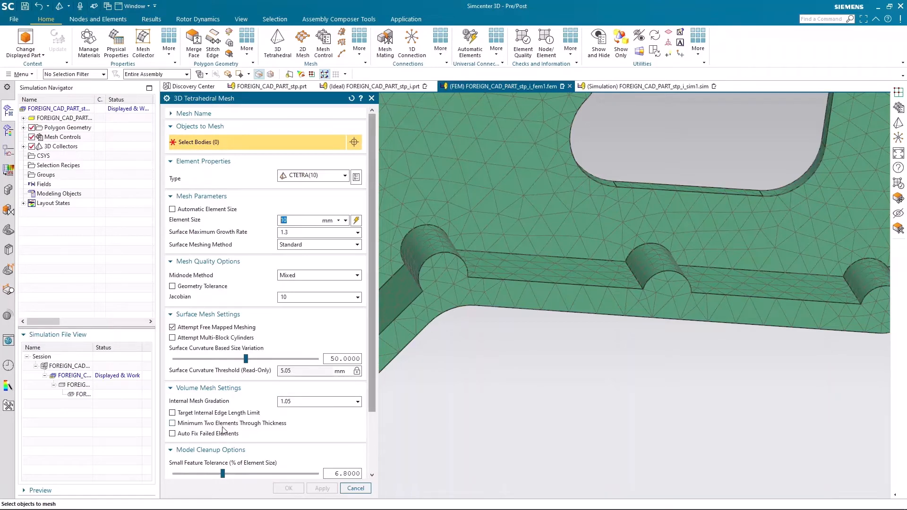
{"action": "left_click", "coordinate": [492, 303]}
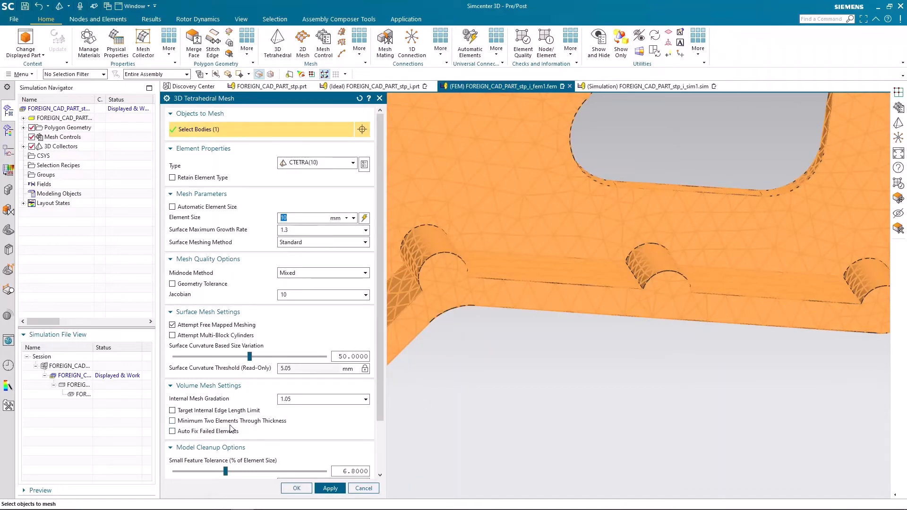
{"action": "left_click", "coordinate": [266, 424]}
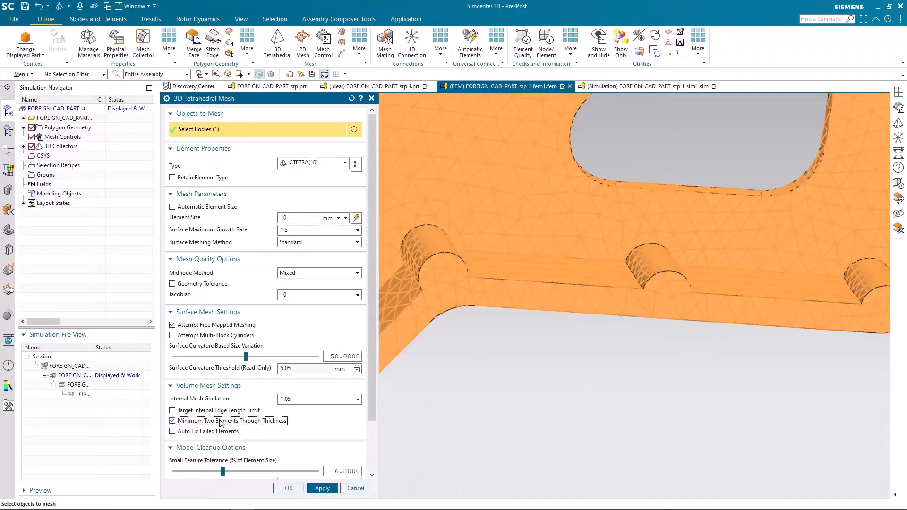
{"action": "left_click", "coordinate": [322, 488]}
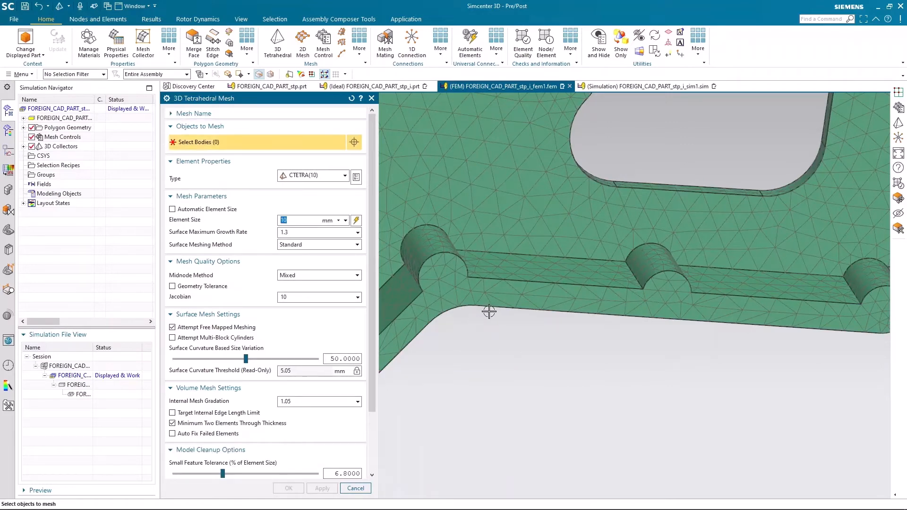
Examine the updated mesh along the thin rims, around the cutouts and through the wall thickness on both sides.
{"action": "scroll", "coordinate": [570, 396], "scroll_direction": "down", "scroll_amount": 5}
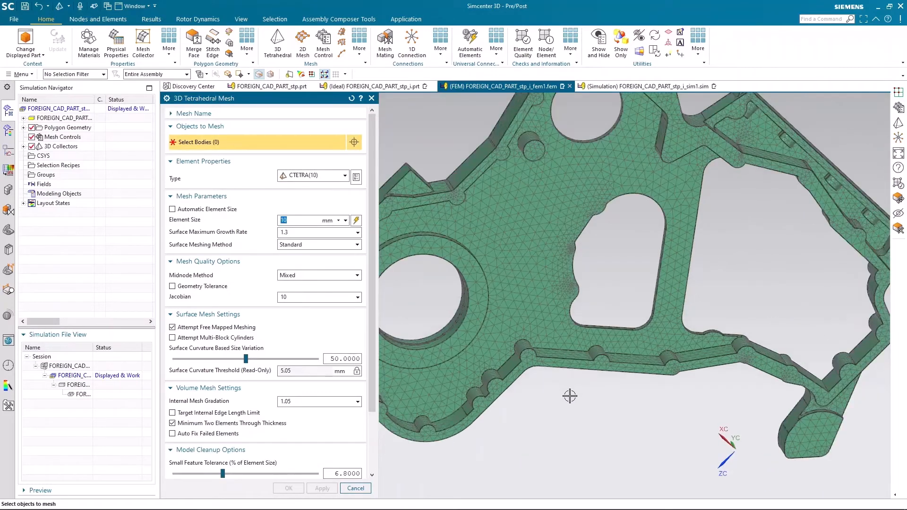
{"action": "scroll", "coordinate": [457, 142], "scroll_direction": "up", "scroll_amount": 3}
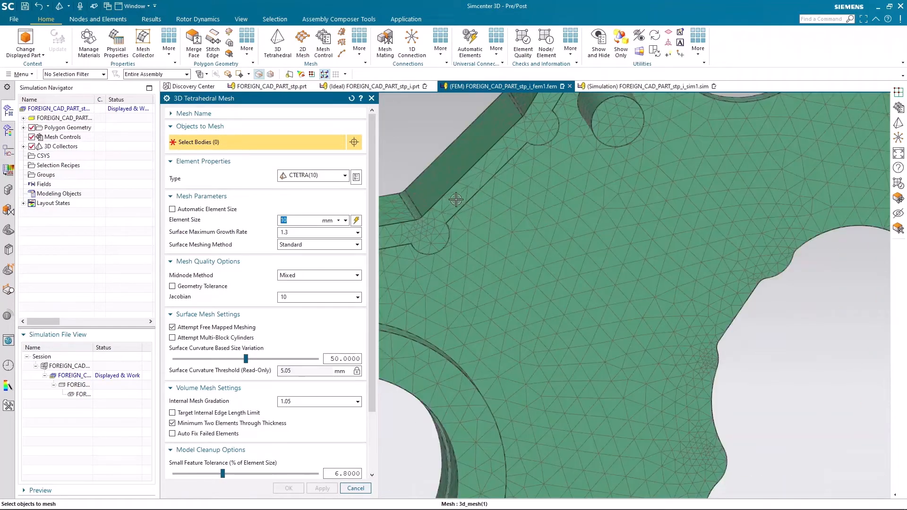
{"action": "scroll", "coordinate": [477, 212], "scroll_direction": "up", "scroll_amount": 3}
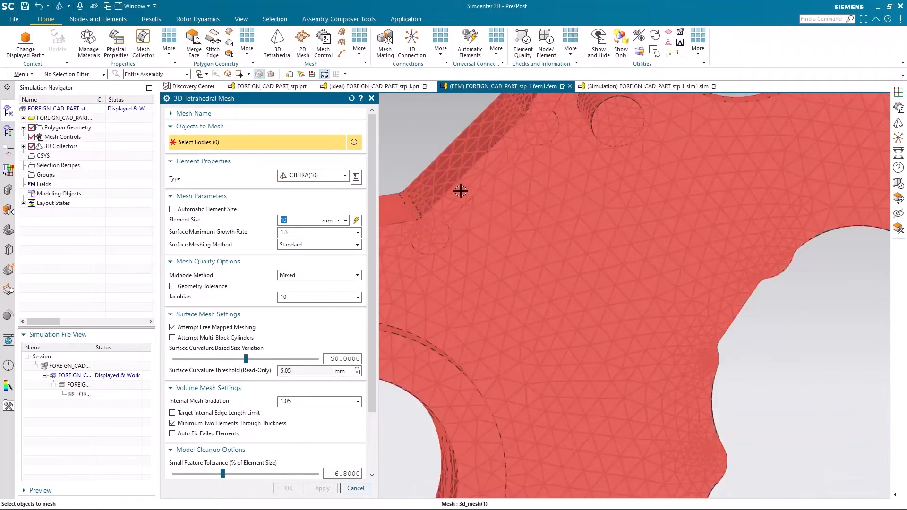
{"action": "scroll", "coordinate": [416, 170], "scroll_direction": "down", "scroll_amount": 2}
{"action": "scroll", "coordinate": [422, 178], "scroll_direction": "down", "scroll_amount": 3}
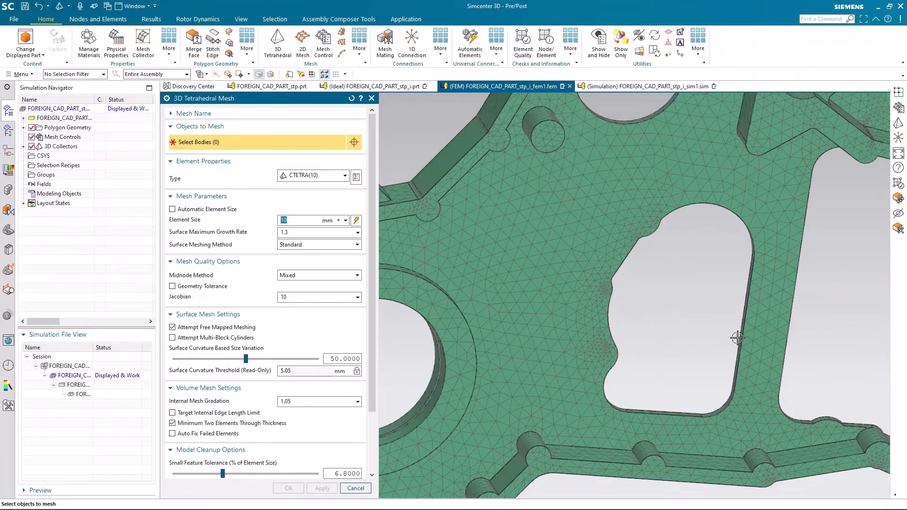
{"action": "scroll", "coordinate": [778, 336], "scroll_direction": "up", "scroll_amount": 5}
{"action": "middle_click_drag", "start_coordinate": [679, 336], "coordinate": [687, 340]}
{"action": "scroll", "coordinate": [687, 340], "scroll_direction": "up", "scroll_amount": 3}
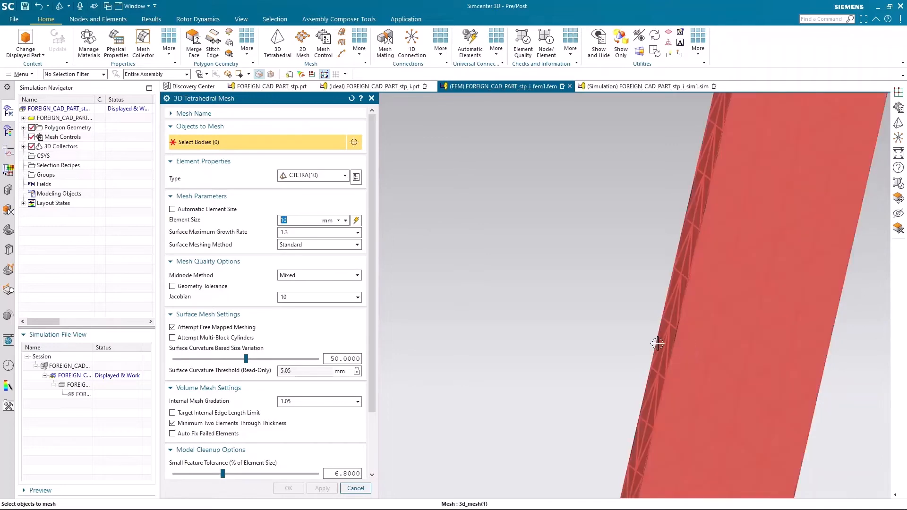
{"action": "scroll", "coordinate": [602, 299], "scroll_direction": "down", "scroll_amount": 5}
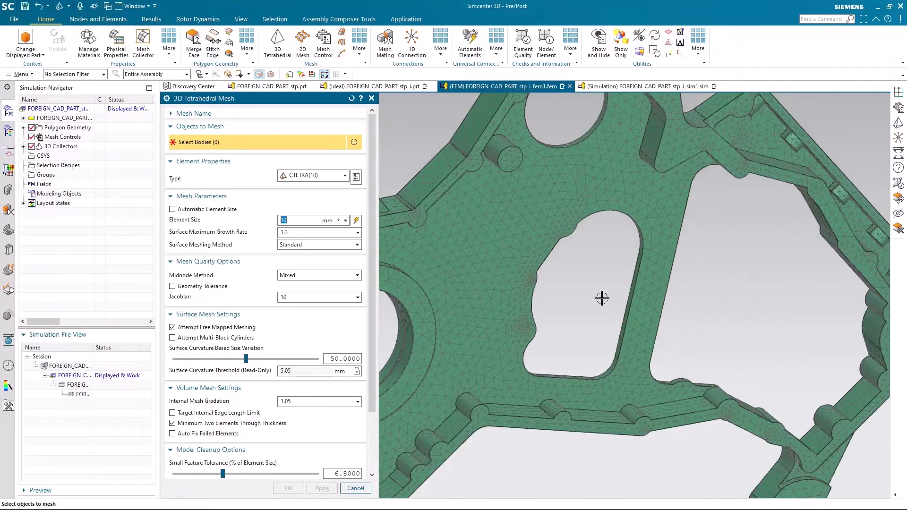
{"action": "scroll", "coordinate": [602, 298], "scroll_direction": "down", "scroll_amount": 2}
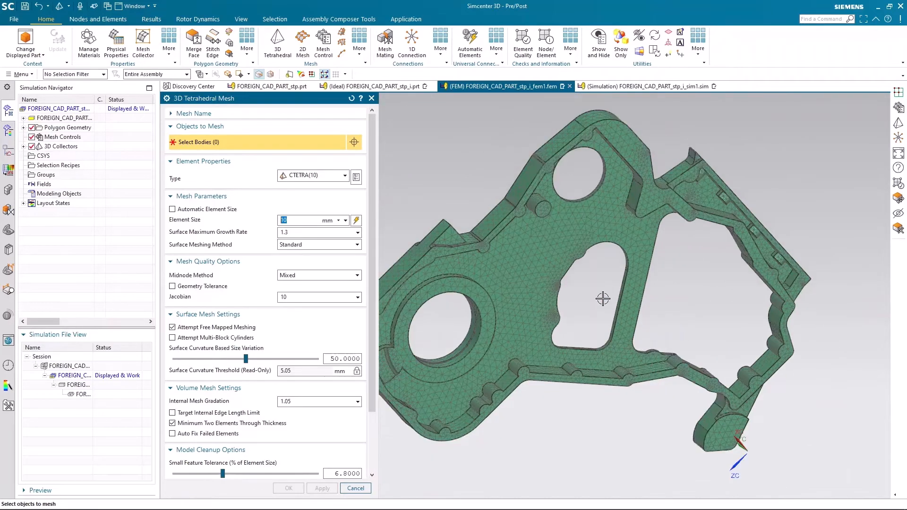
{"action": "middle_click_drag", "start_coordinate": [681, 118], "coordinate": [666, 190]}
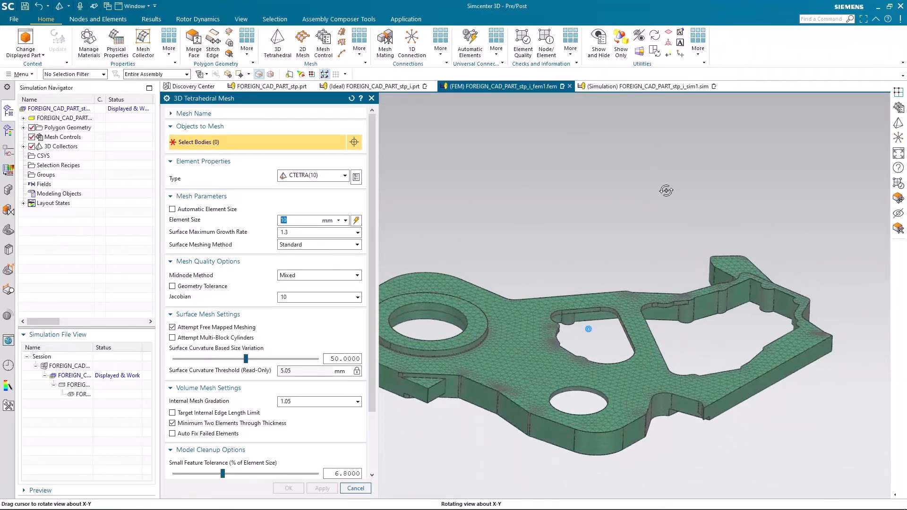
Close the 3D Tetrahedral Mesh command and fit the whole meshed part in view.
{"action": "left_click", "coordinate": [372, 98]}
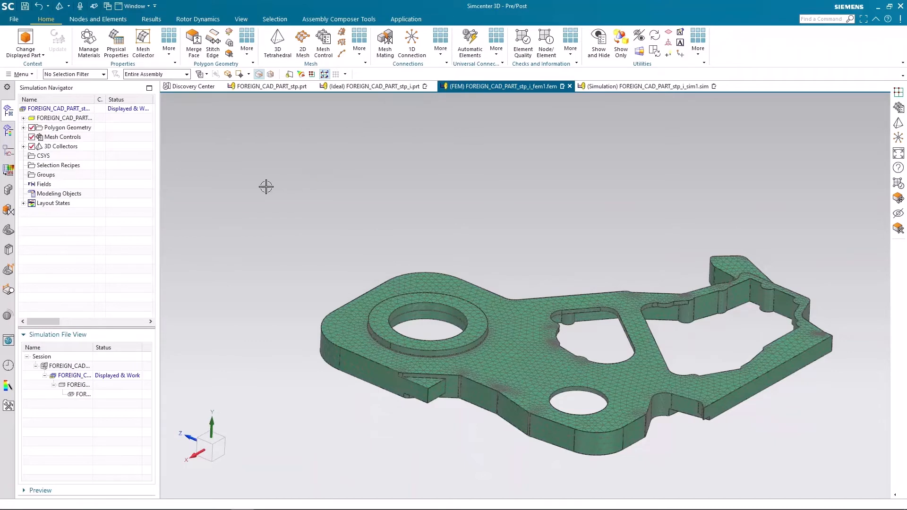
{"action": "key", "text": "ctrl+f"}
{"action": "scroll", "coordinate": [466, 273], "scroll_direction": "up", "scroll_amount": 3}
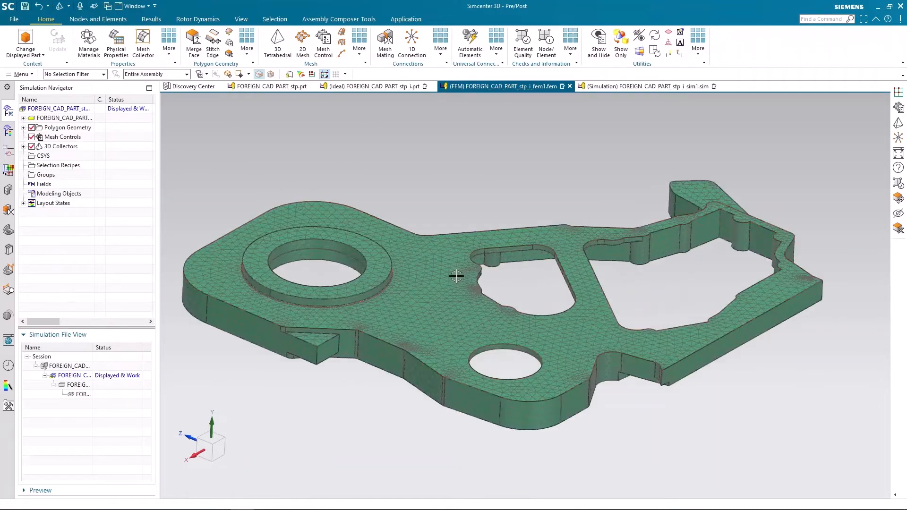
{"action": "scroll", "coordinate": [652, 303], "scroll_direction": "down", "scroll_amount": 1}
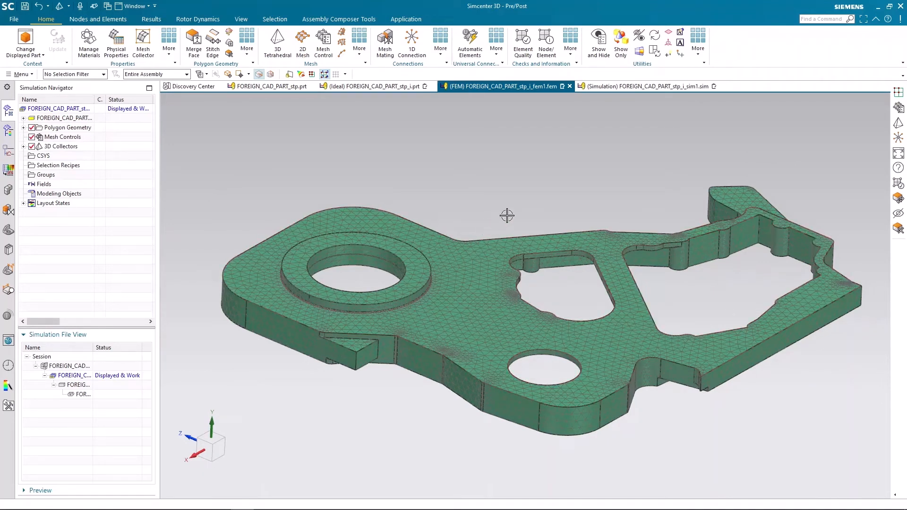
Start a Number on Edge mesh control and select the five circular edges of the large hole and its raised ring.
{"action": "left_click", "coordinate": [323, 49]}
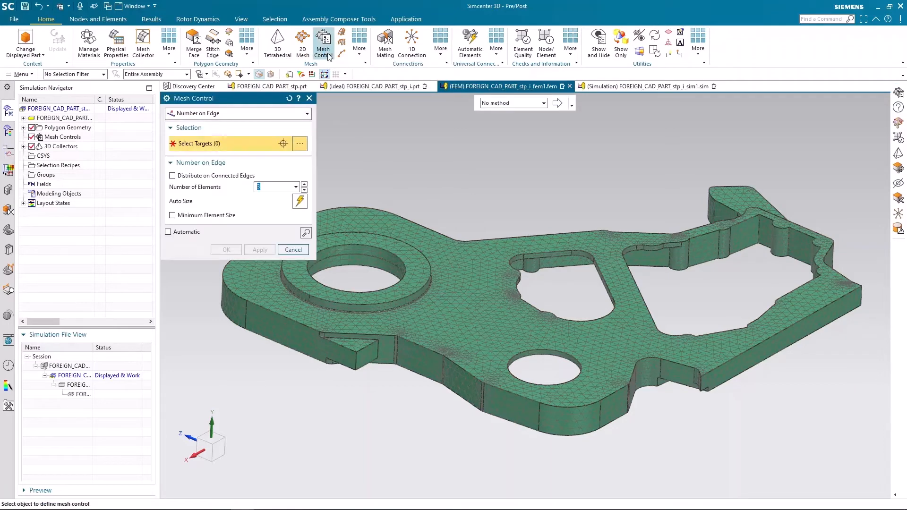
{"action": "scroll", "coordinate": [512, 228], "scroll_direction": "down", "scroll_amount": 1}
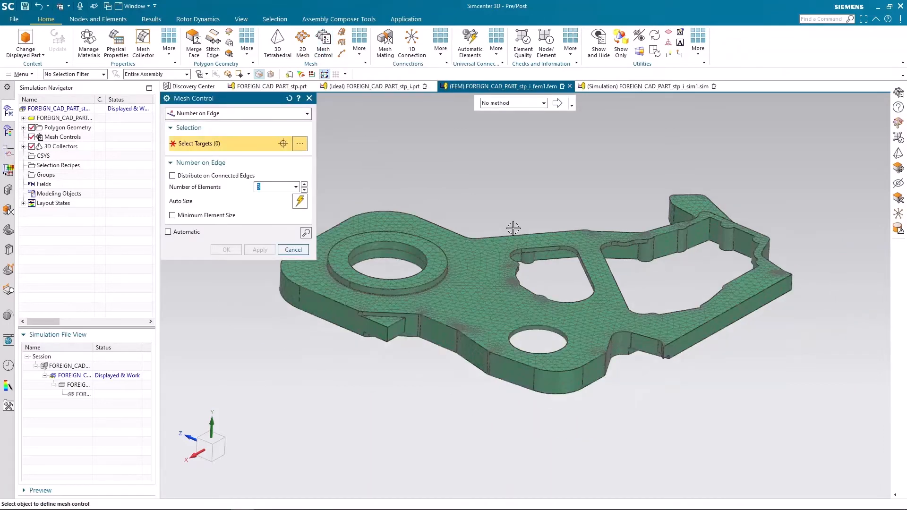
{"action": "scroll", "coordinate": [332, 201], "scroll_direction": "up", "scroll_amount": 2}
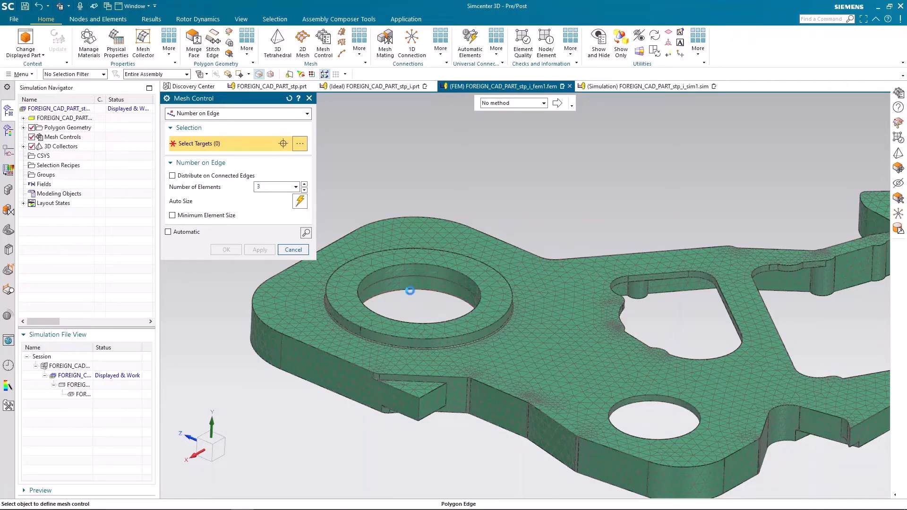
{"action": "left_click", "coordinate": [411, 293]}
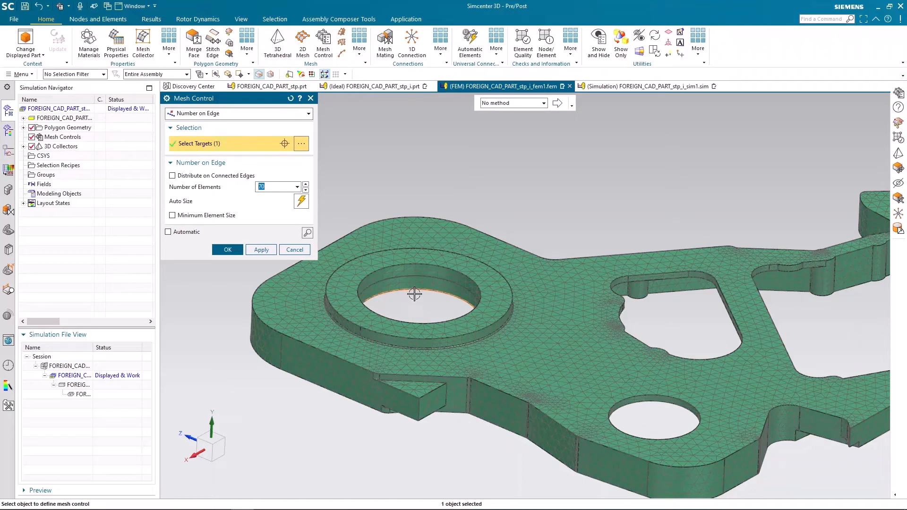
{"action": "left_click", "coordinate": [416, 265]}
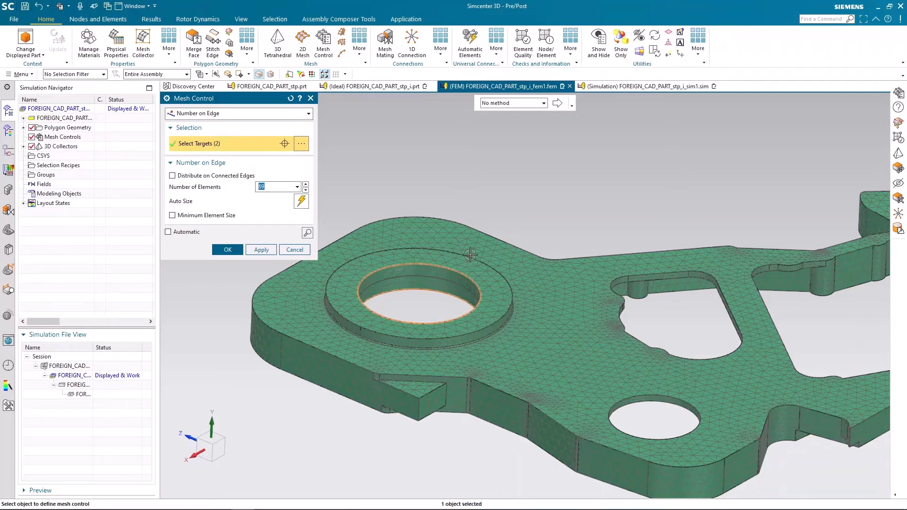
{"action": "left_click", "coordinate": [415, 244]}
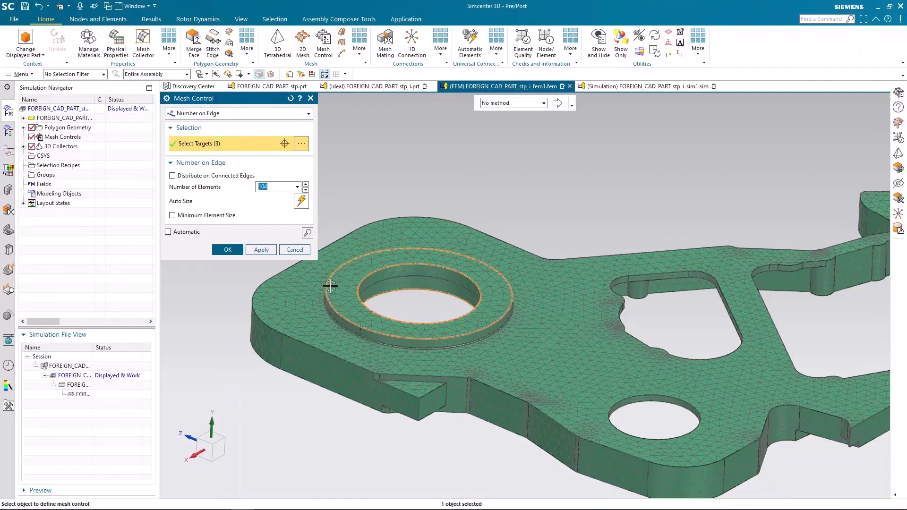
{"action": "scroll", "coordinate": [350, 349], "scroll_direction": "up", "scroll_amount": 3}
{"action": "left_click", "coordinate": [362, 321]}
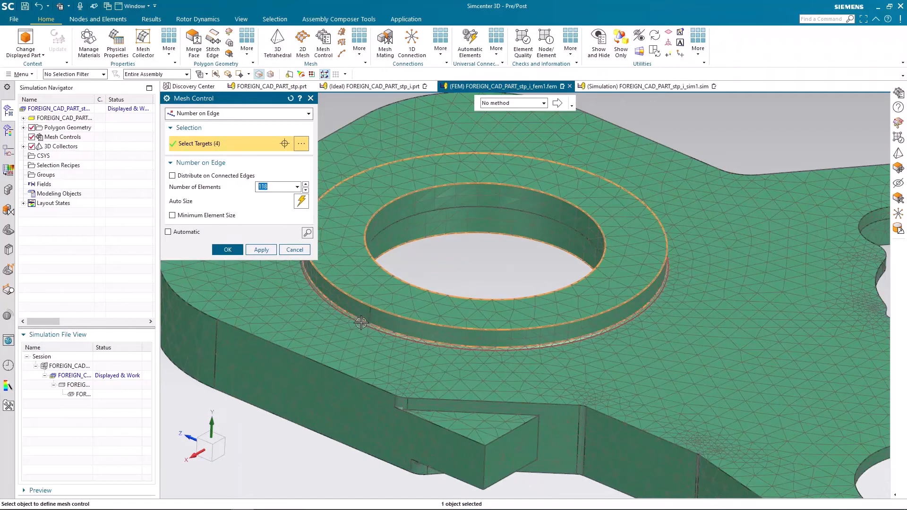
{"action": "left_click", "coordinate": [361, 324]}
{"action": "scroll", "coordinate": [278, 434], "scroll_direction": "down", "scroll_amount": 4}
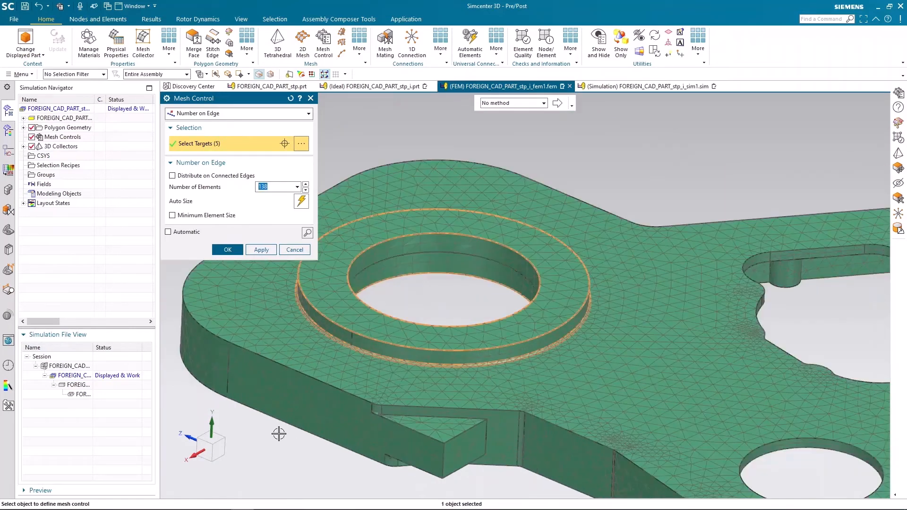
Hide the 3D mesh collectors to check the selected edges on the bare geometry, and show the mesh again.
{"action": "left_click", "coordinate": [32, 147]}
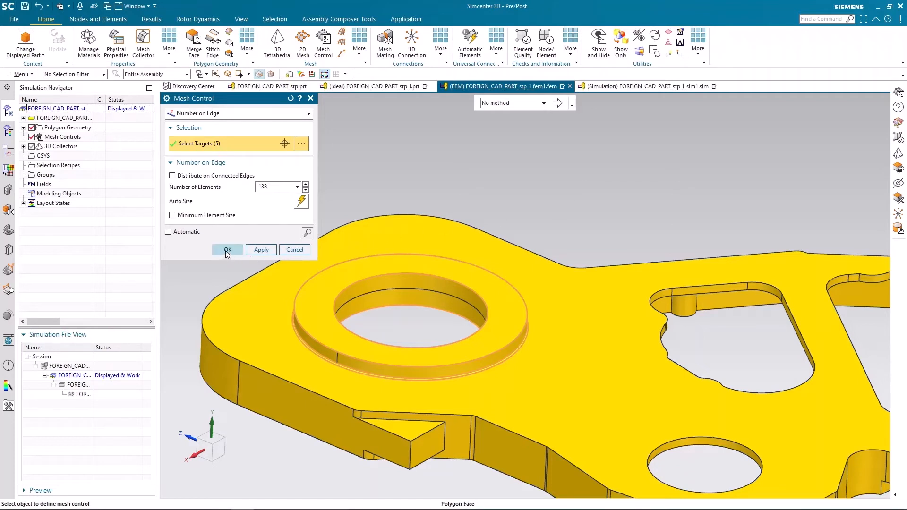
{"action": "left_click", "coordinate": [31, 146]}
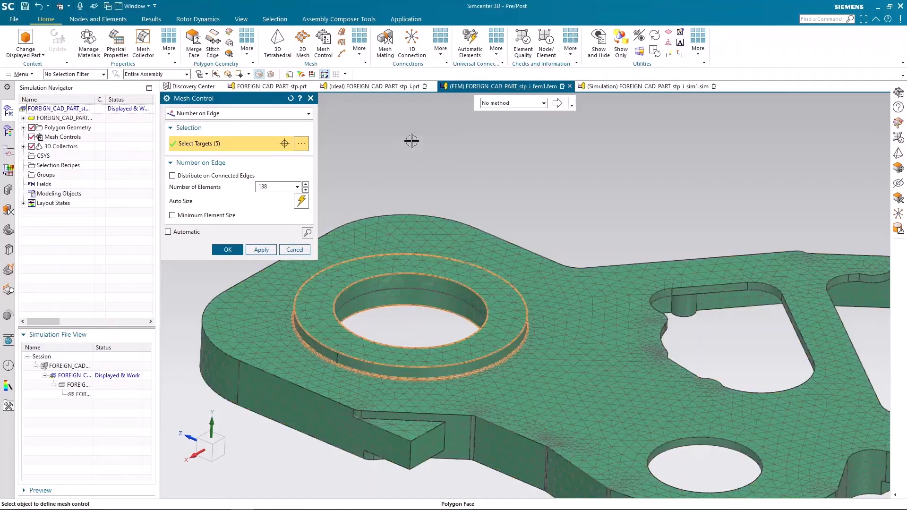
{"action": "scroll", "coordinate": [407, 136], "scroll_direction": "down", "scroll_amount": 2}
{"action": "scroll", "coordinate": [415, 167], "scroll_direction": "down", "scroll_amount": 1}
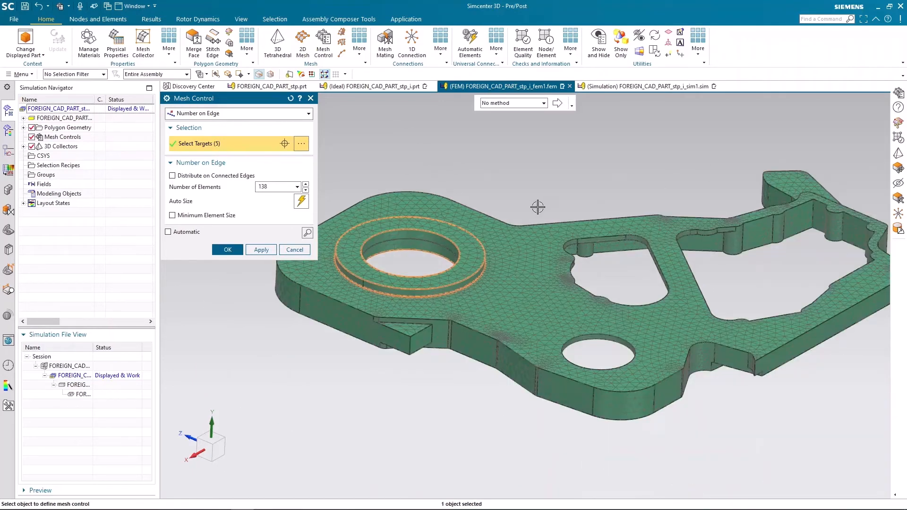
{"action": "scroll", "coordinate": [538, 208], "scroll_direction": "down", "scroll_amount": 1}
{"action": "scroll", "coordinate": [806, 178], "scroll_direction": "up", "scroll_amount": 2}
{"action": "scroll", "coordinate": [805, 177], "scroll_direction": "down", "scroll_amount": 1}
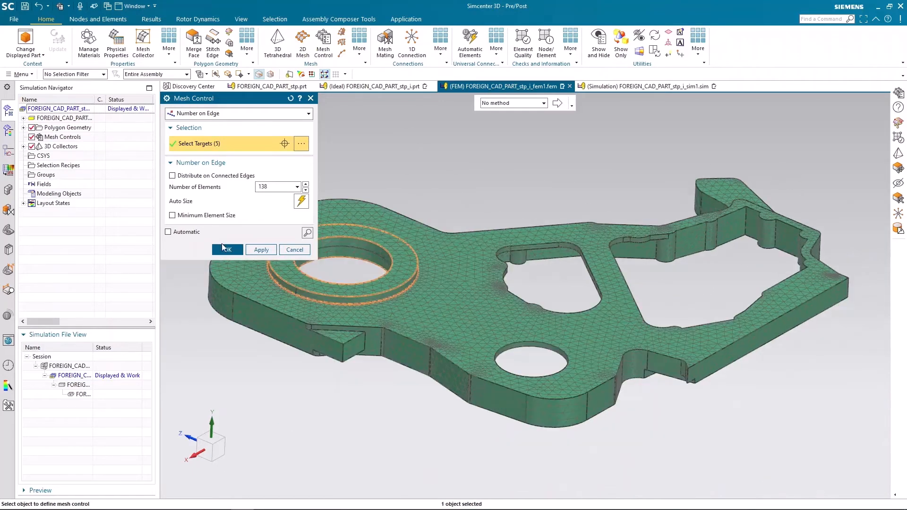
Set the number of elements on the selected ring and hole edges to 64 and apply the mesh control.
{"action": "left_click_drag", "start_coordinate": [271, 186], "coordinate": [255, 188]}
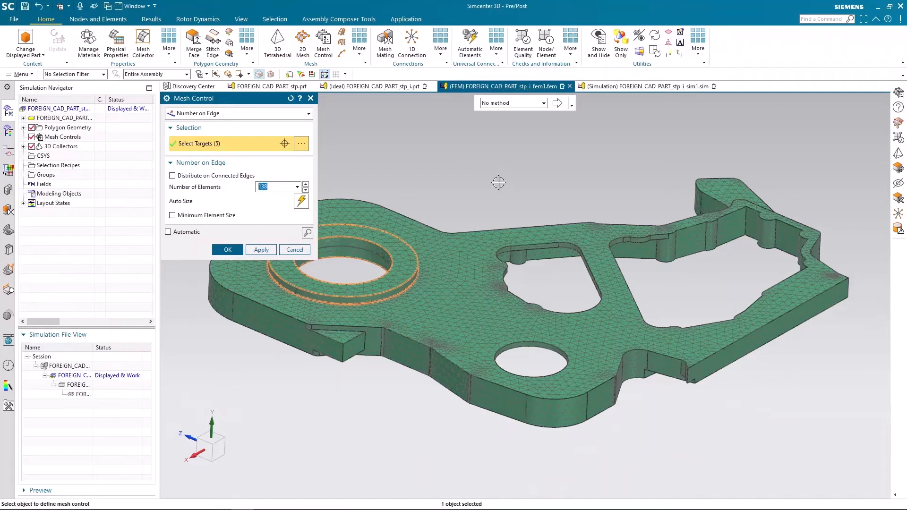
{"action": "type", "text": "64"}
{"action": "left_click", "coordinate": [261, 249]}
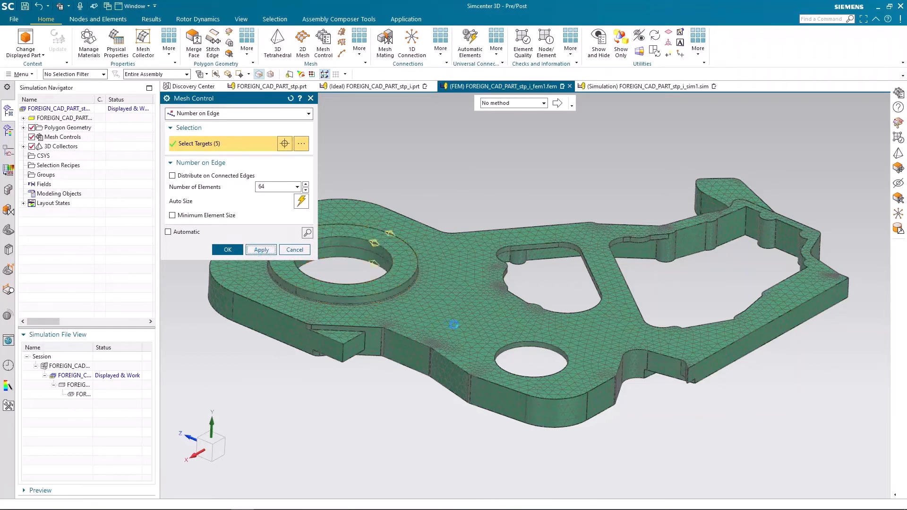
Add a Number on Edge mesh control with 48 elements to both circular edges of the smaller round hole.
{"action": "scroll", "coordinate": [531, 356], "scroll_direction": "up", "scroll_amount": 5}
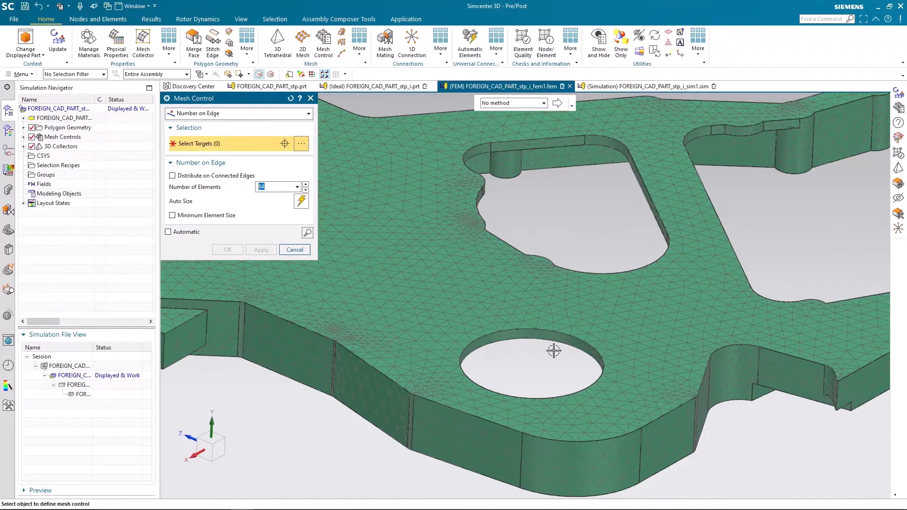
{"action": "left_click", "coordinate": [504, 342]}
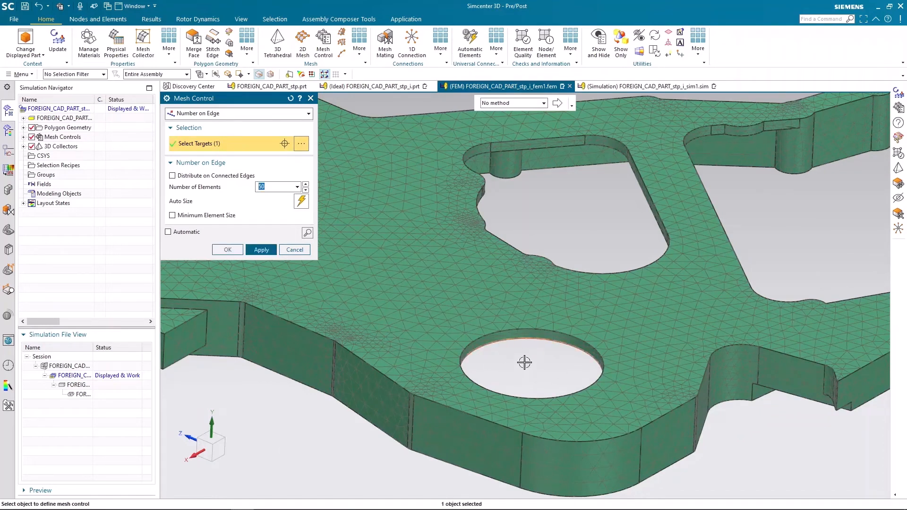
{"action": "left_click", "coordinate": [528, 396]}
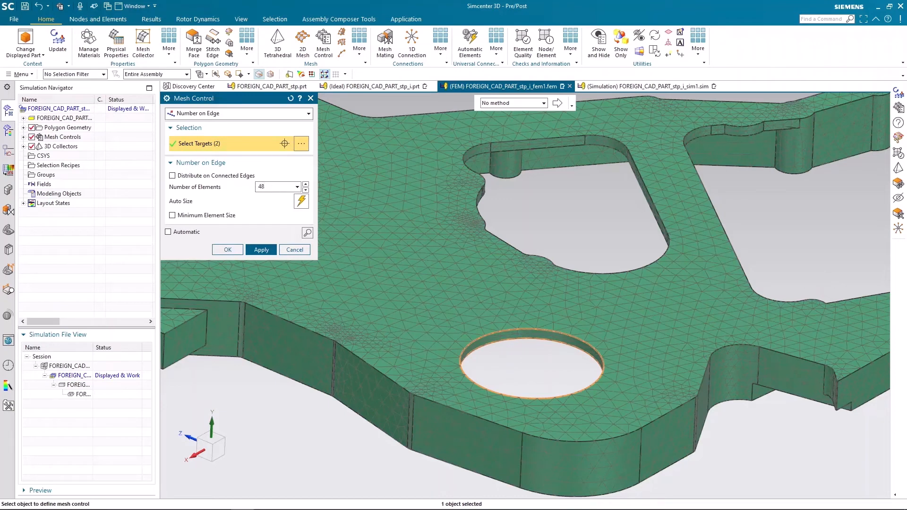
{"action": "left_click", "coordinate": [228, 250]}
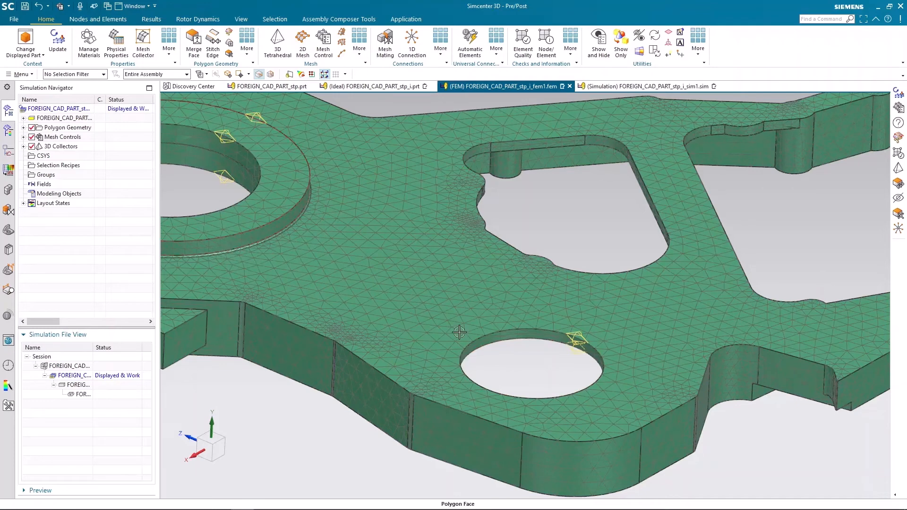
Update the finite element model to remesh the part with the new edge mesh controls.
{"action": "scroll", "coordinate": [577, 380], "scroll_direction": "down", "scroll_amount": 3}
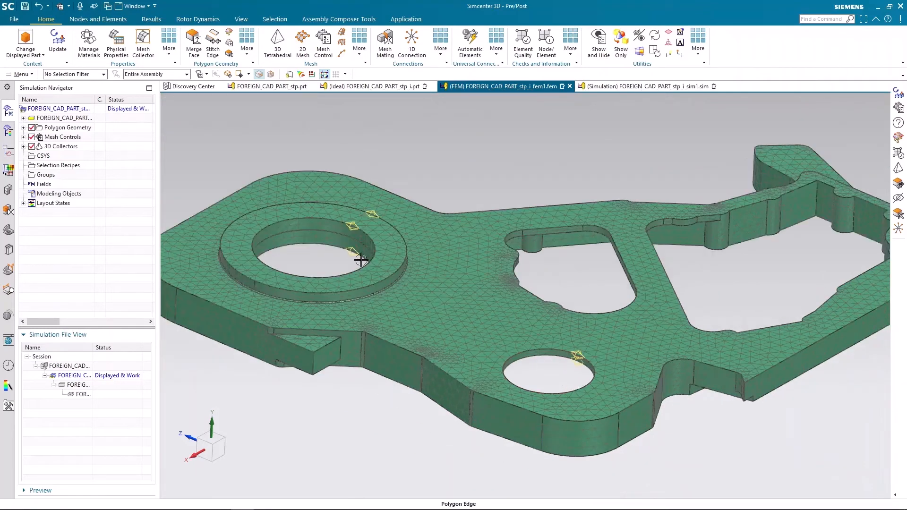
{"action": "scroll", "coordinate": [345, 257], "scroll_direction": "up", "scroll_amount": 2}
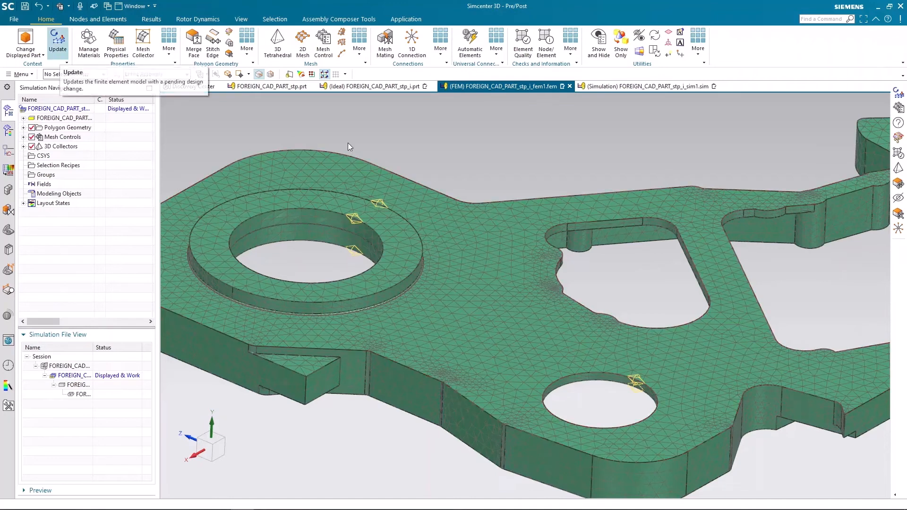
{"action": "left_click", "coordinate": [66, 54]}
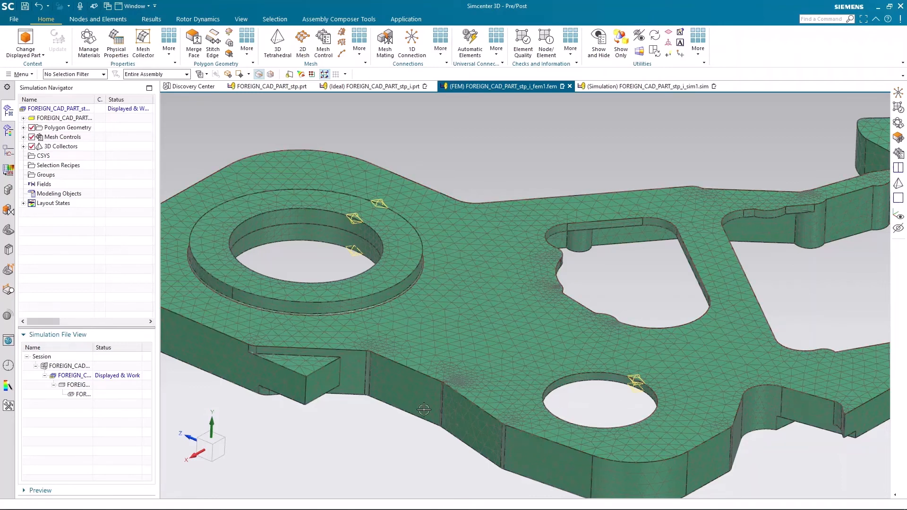
{"action": "scroll", "coordinate": [284, 399], "scroll_direction": "down", "scroll_amount": 2}
{"action": "scroll", "coordinate": [398, 242], "scroll_direction": "down", "scroll_amount": 2}
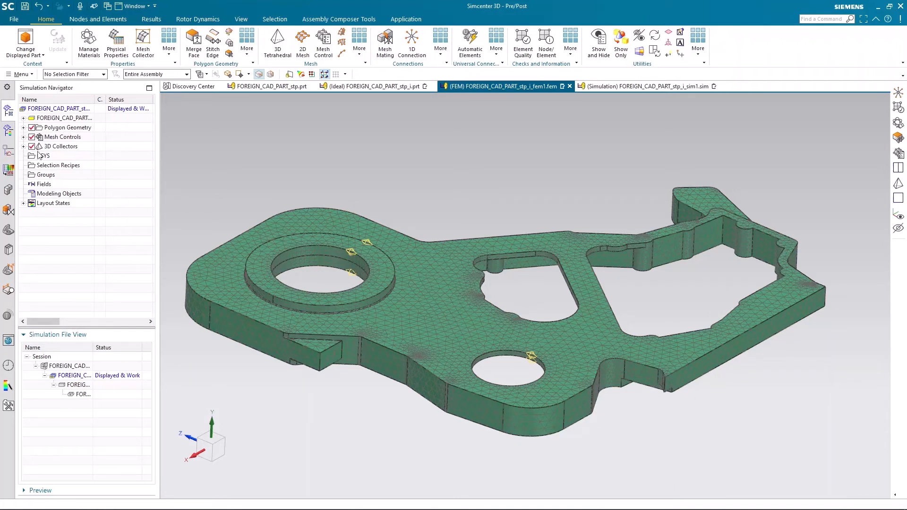
Name the Solid(1) mesh collector AL and open the material list for its PSOLID1 physical property.
{"action": "left_click", "coordinate": [23, 147]}
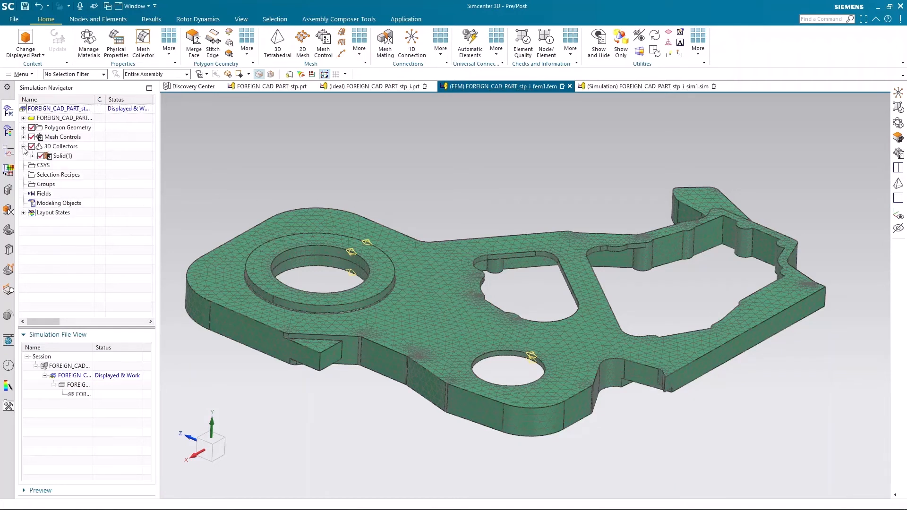
{"action": "right_click", "coordinate": [69, 157]}
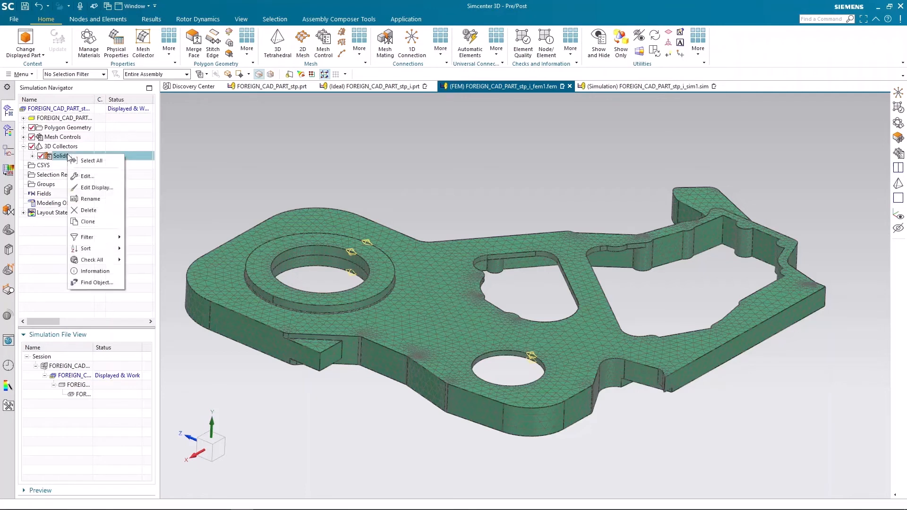
{"action": "left_click", "coordinate": [80, 176]}
{"action": "left_click", "coordinate": [247, 169]}
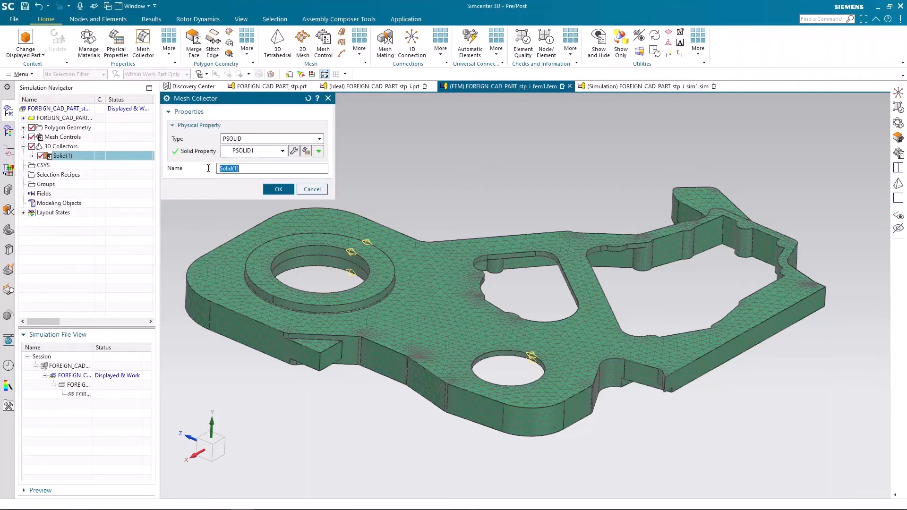
{"action": "type", "text": "L"}
{"action": "left_click", "coordinate": [294, 151]}
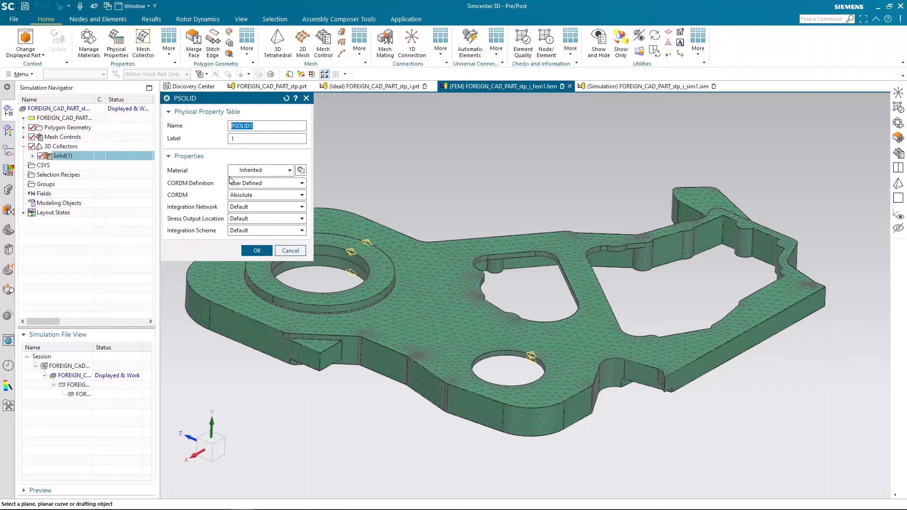
{"action": "left_click", "coordinate": [301, 170]}
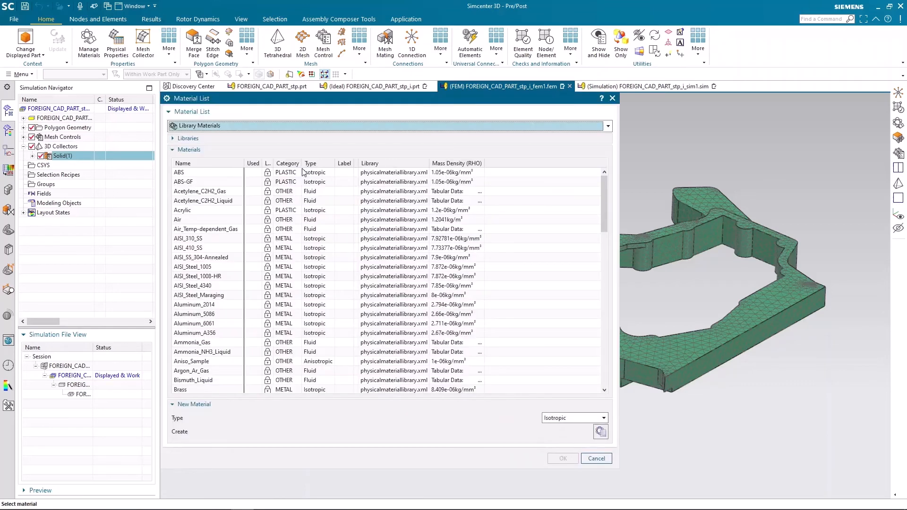
Examine the mechanical and thermal property fields for a new isotropic material without creating it.
{"action": "left_click", "coordinate": [599, 432]}
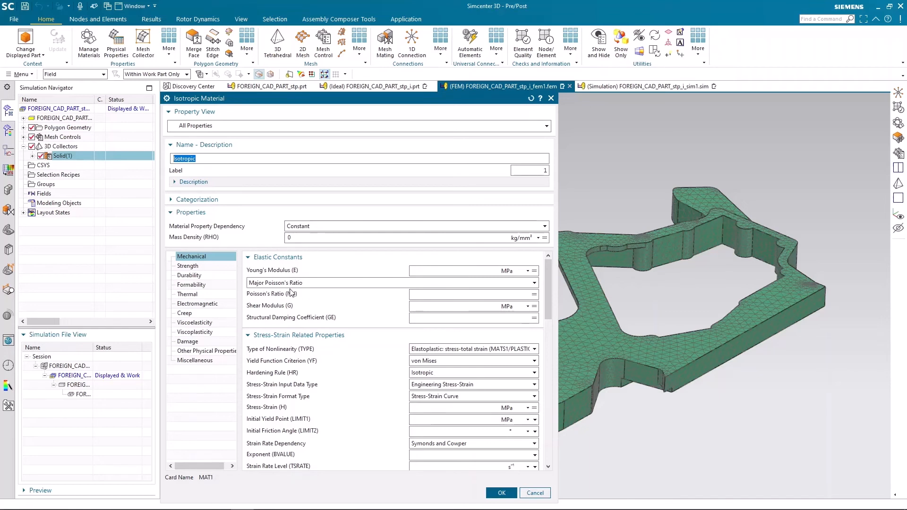
{"action": "left_click", "coordinate": [198, 294]}
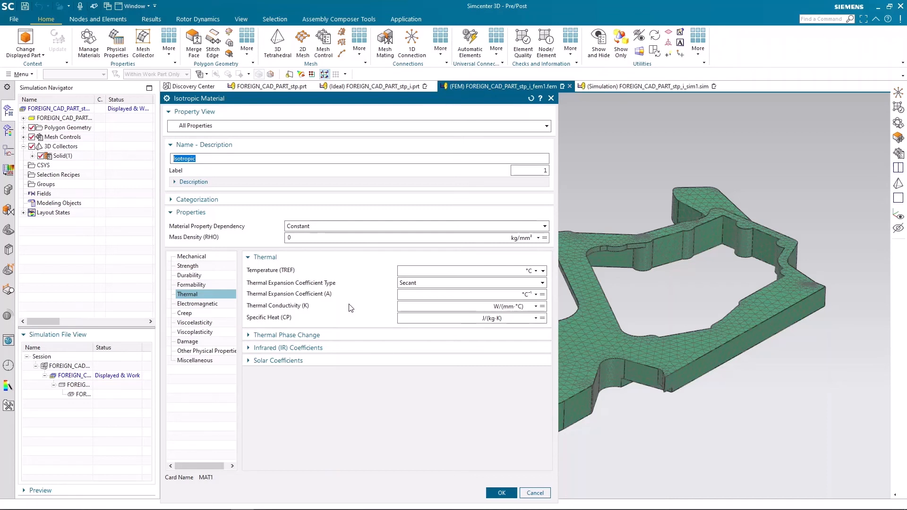
{"action": "left_click", "coordinate": [544, 493]}
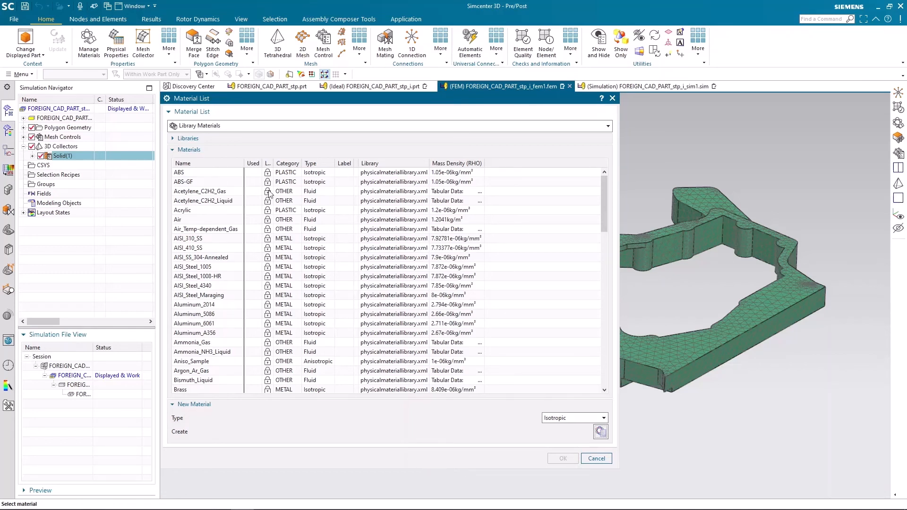
Try the Site MatML Library as an additional material source and turn it off again.
{"action": "left_click", "coordinate": [190, 139]}
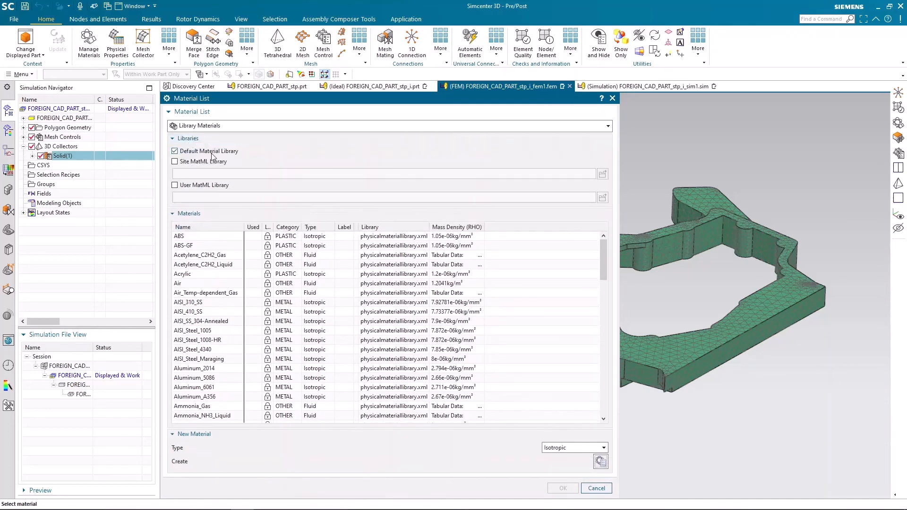
{"action": "left_click", "coordinate": [175, 162]}
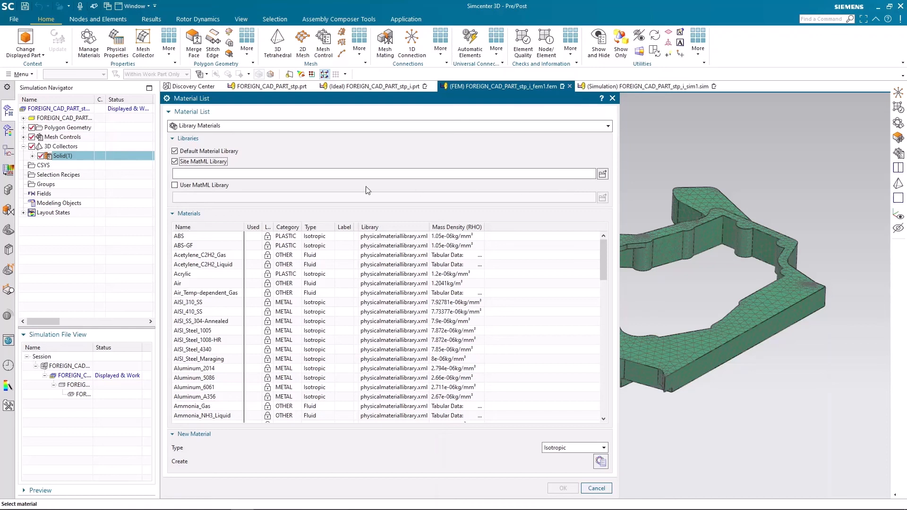
{"action": "left_click", "coordinate": [175, 161]}
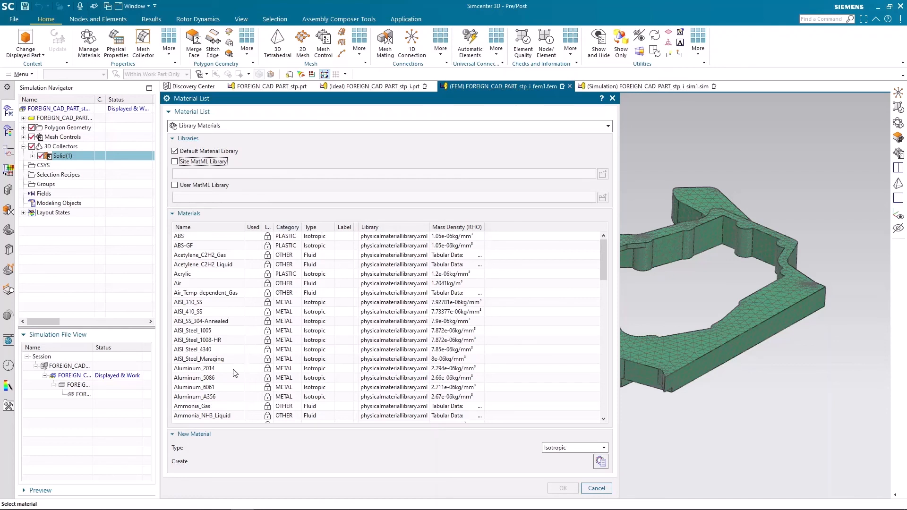
Assign the library material Aluminum_2014 to the PSOLID1 property and accept the mesh collector changes.
{"action": "left_click", "coordinate": [205, 371]}
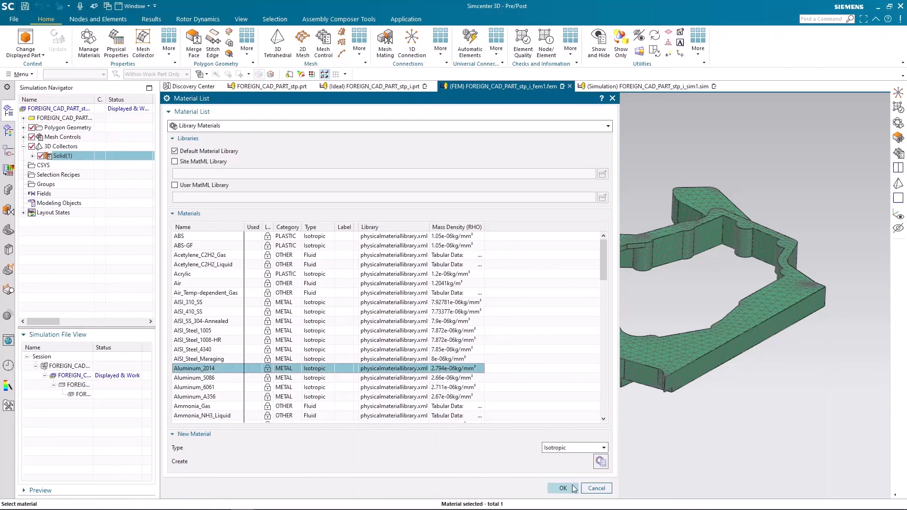
{"action": "left_click", "coordinate": [562, 489]}
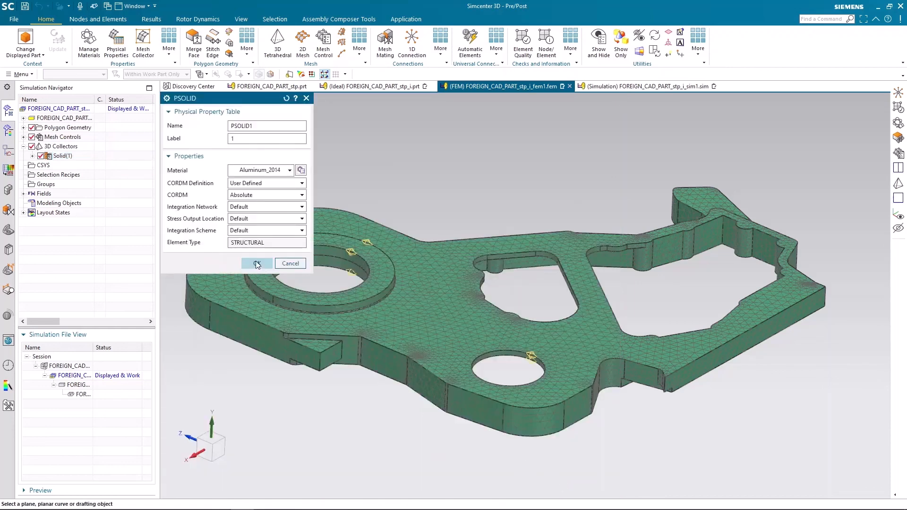
{"action": "left_click", "coordinate": [257, 263]}
{"action": "left_click", "coordinate": [279, 190]}
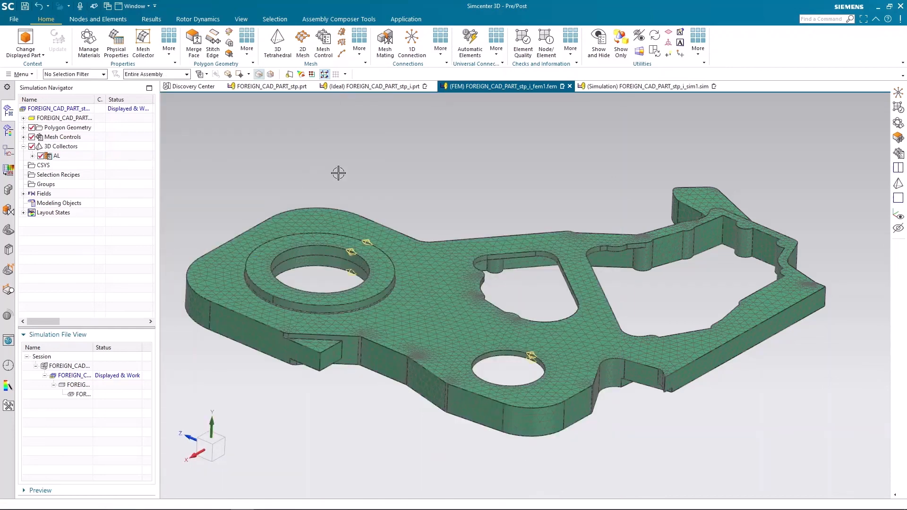